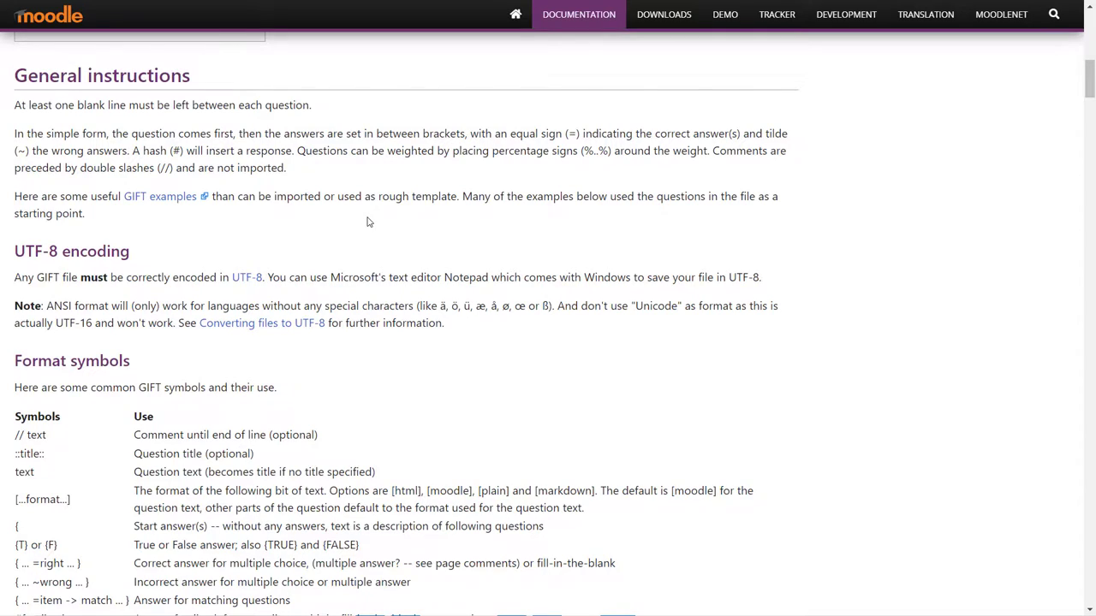
# Scroll through the GIFT format symbols table and quick examples in Moodle Docs
pyautogui.scroll(-3, 368, 222)
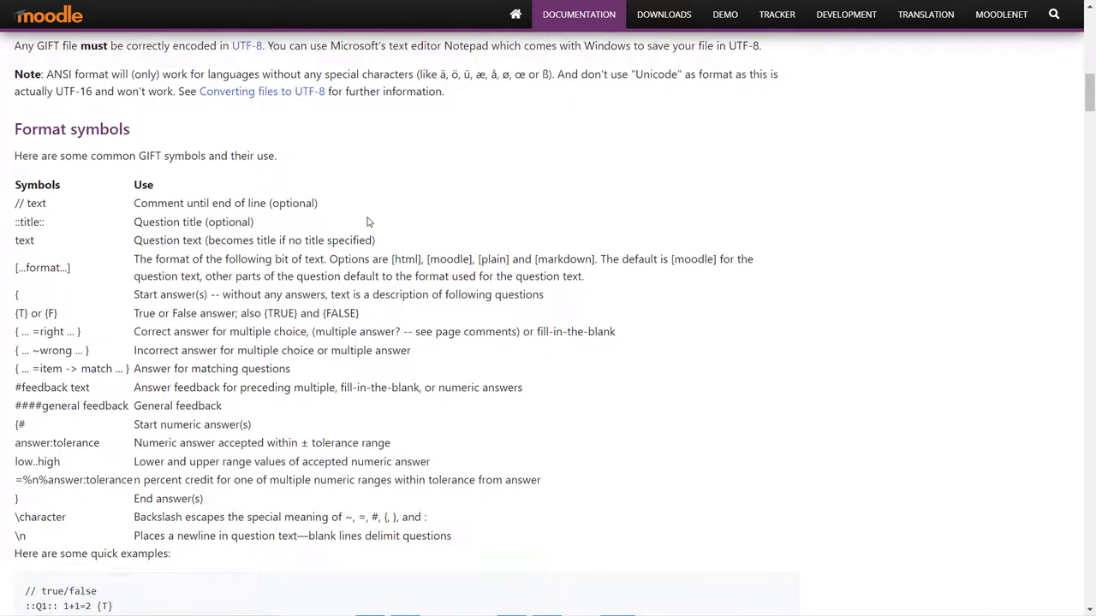
pyautogui.scroll(-5, 368, 222)
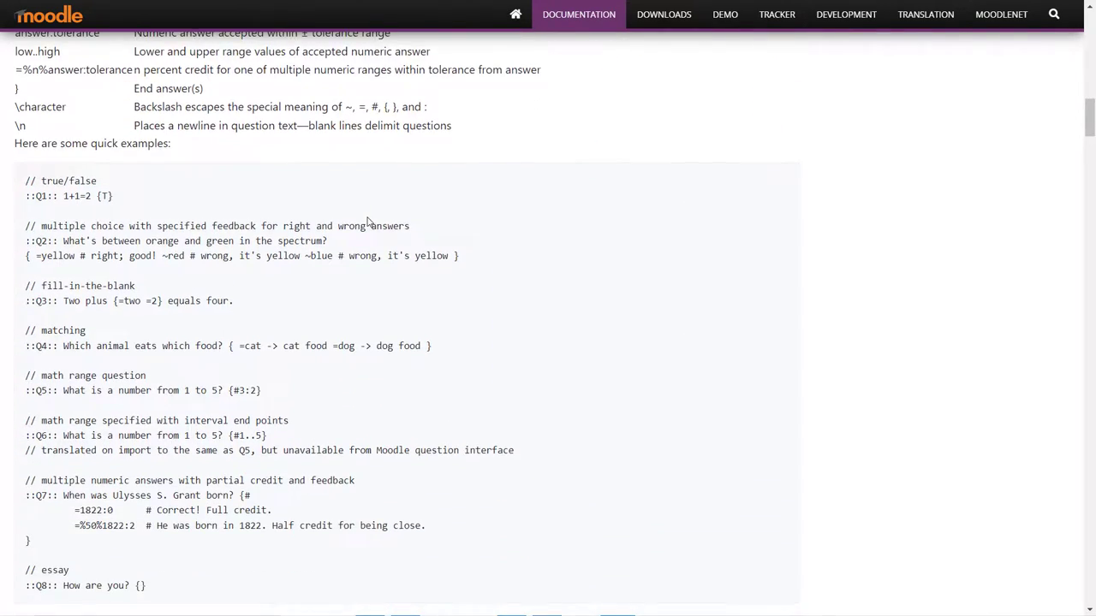
pyautogui.scroll(-4, 368, 222)
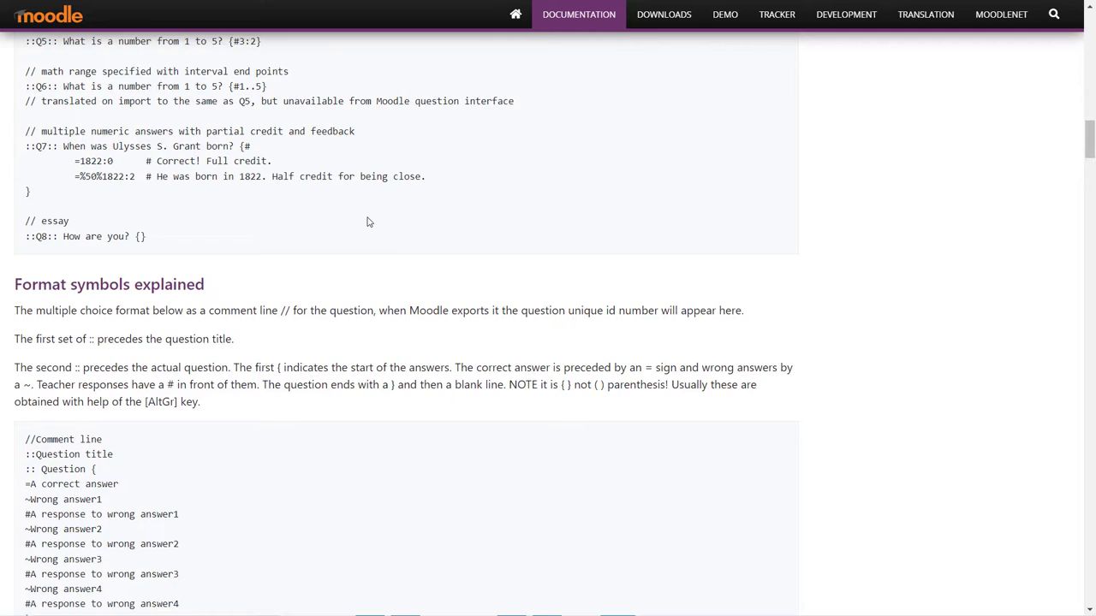
pyautogui.scroll(-3, 368, 222)
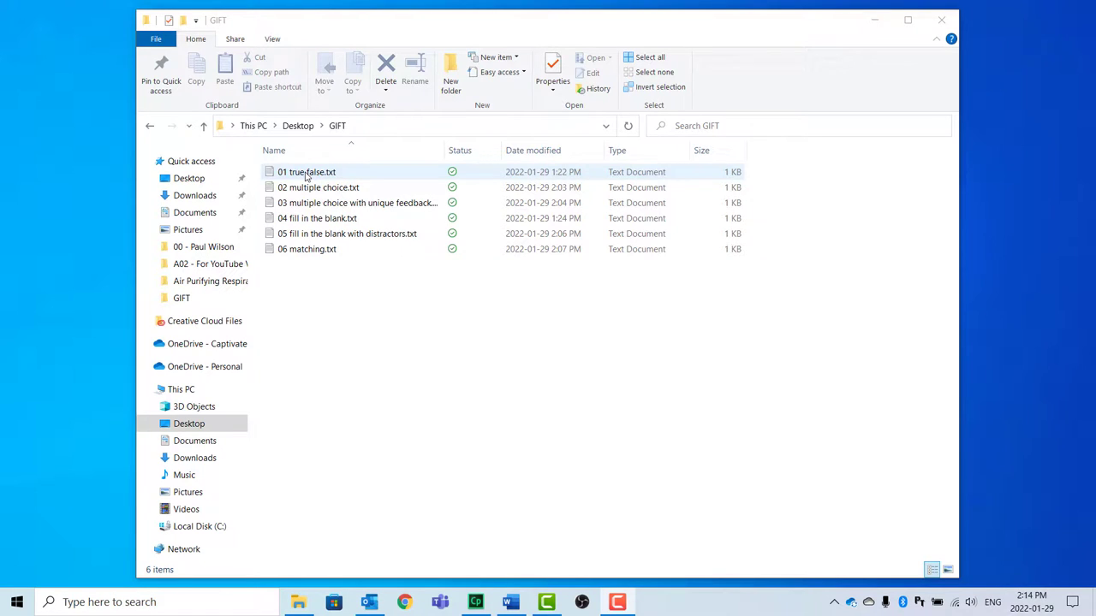
# Open 01 true false.txt in Notepad and highlight its True/False title, Canada-area statement and {T} answer
pyautogui.click(307, 176)
pyautogui.doubleClick(307, 175)
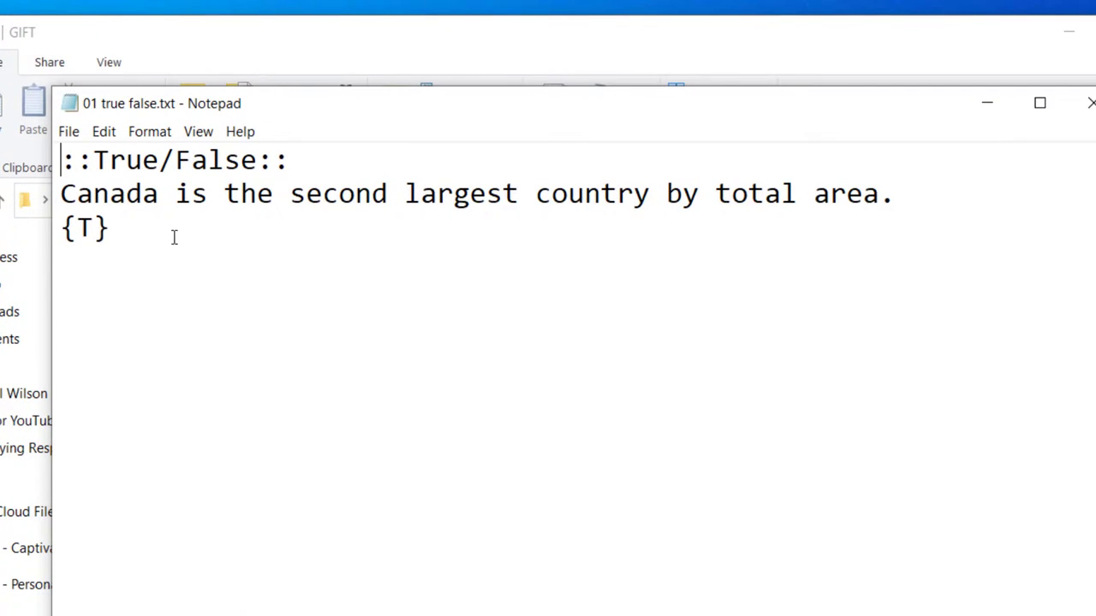
pyautogui.moveTo(94, 161); pyautogui.dragTo(257, 162)
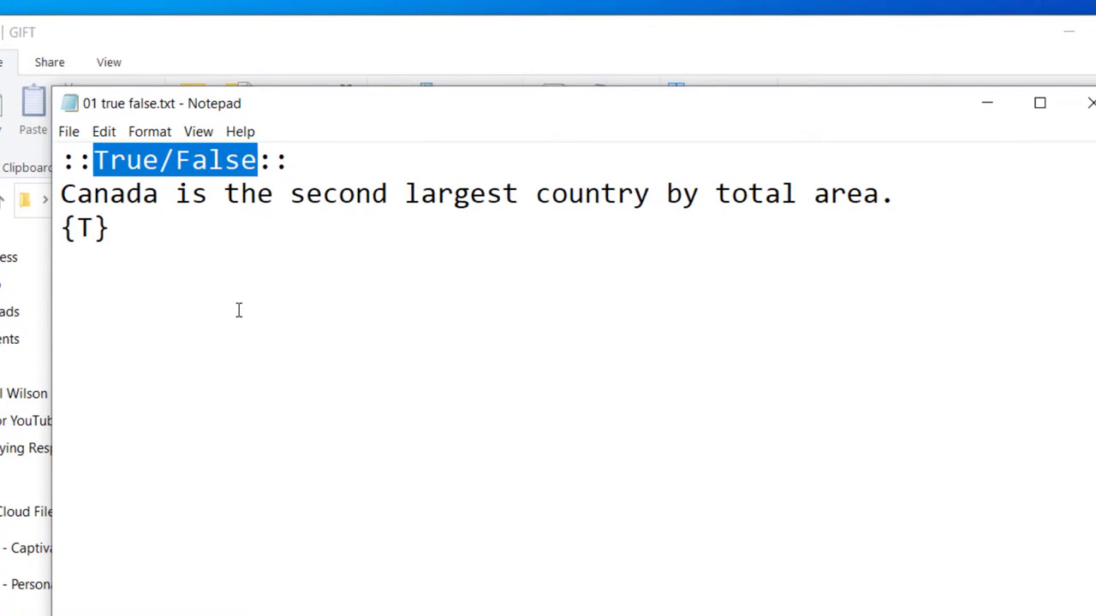
pyautogui.moveTo(66, 161); pyautogui.dragTo(94, 163)
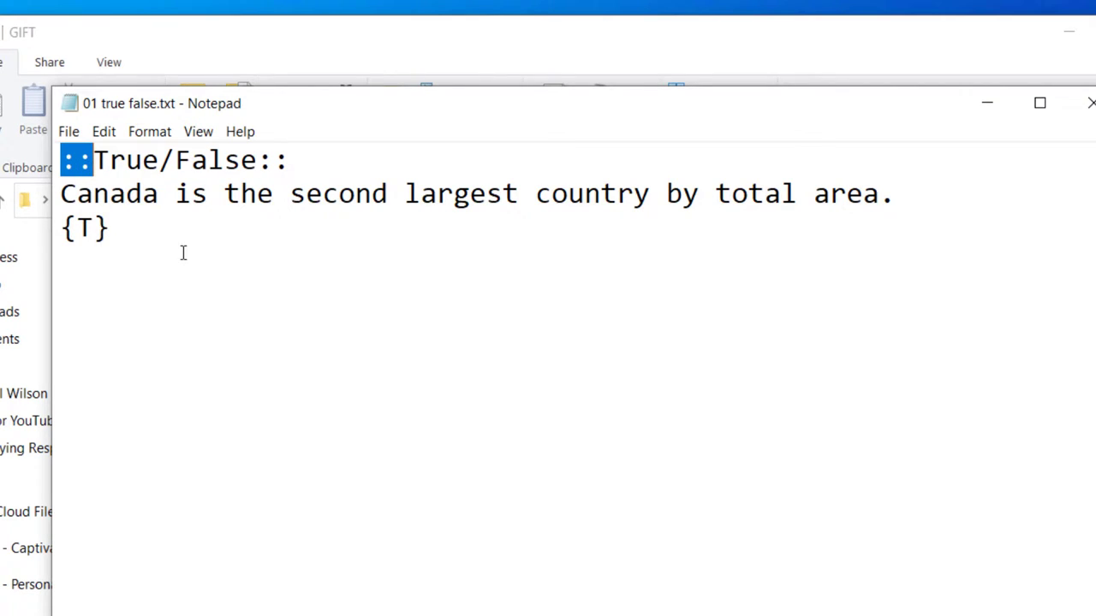
pyautogui.moveTo(259, 161); pyautogui.dragTo(291, 161)
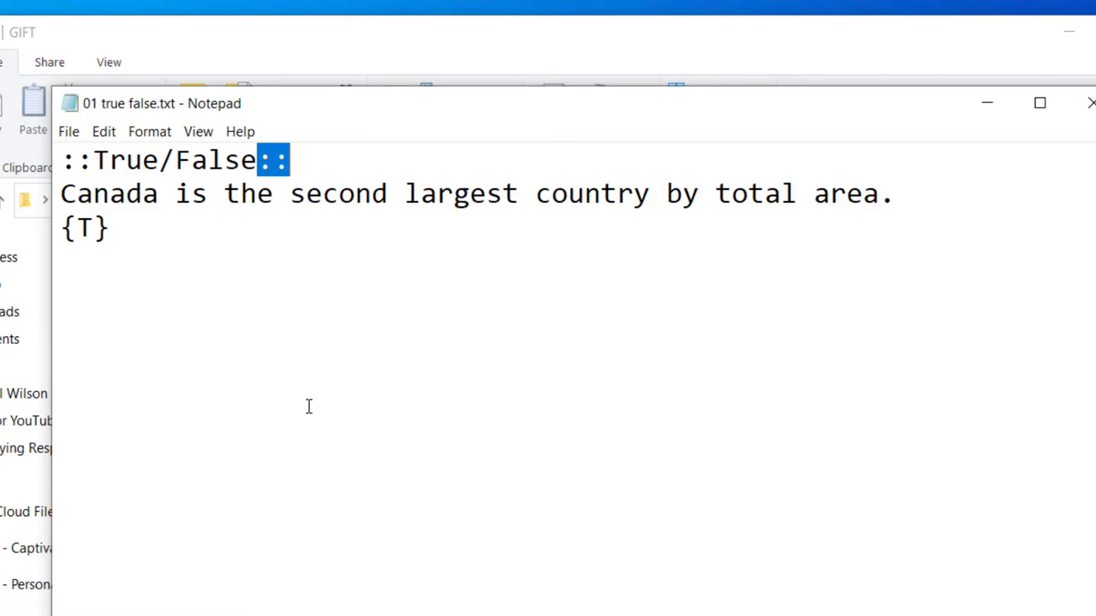
pyautogui.moveTo(65, 182); pyautogui.dragTo(902, 209)
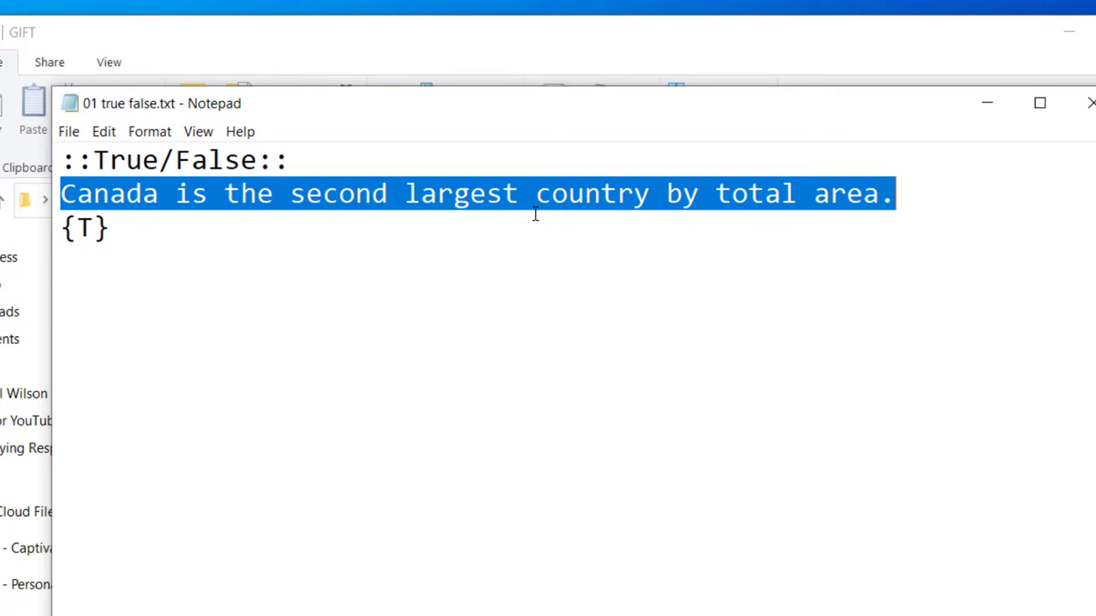
pyautogui.moveTo(108, 230); pyautogui.dragTo(46, 231)
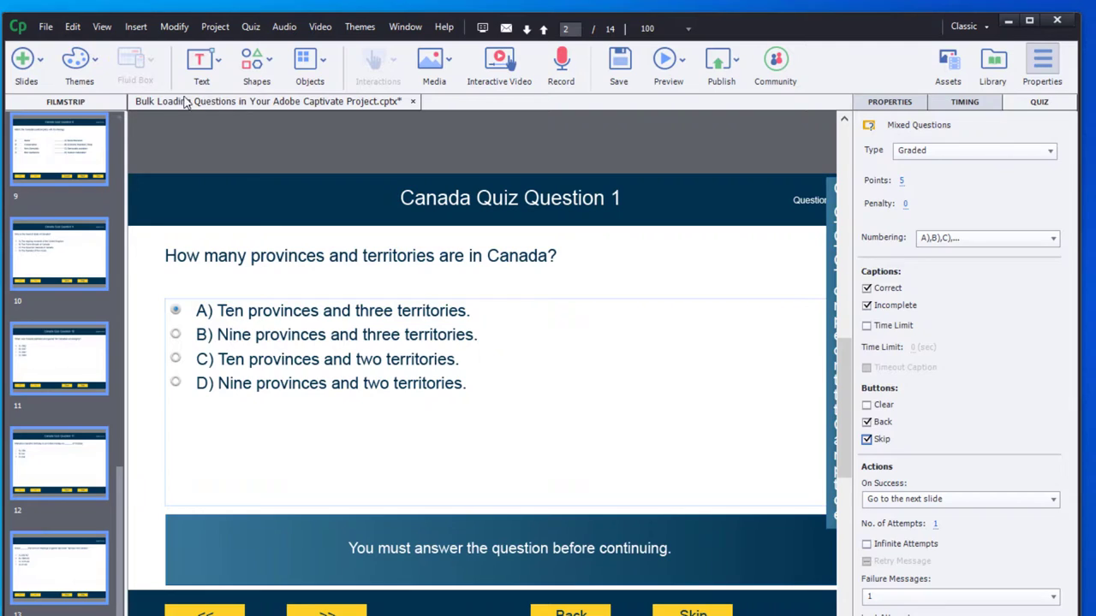
# Close the Canada quiz project without saving and create a new blank project
pyautogui.click(412, 101)
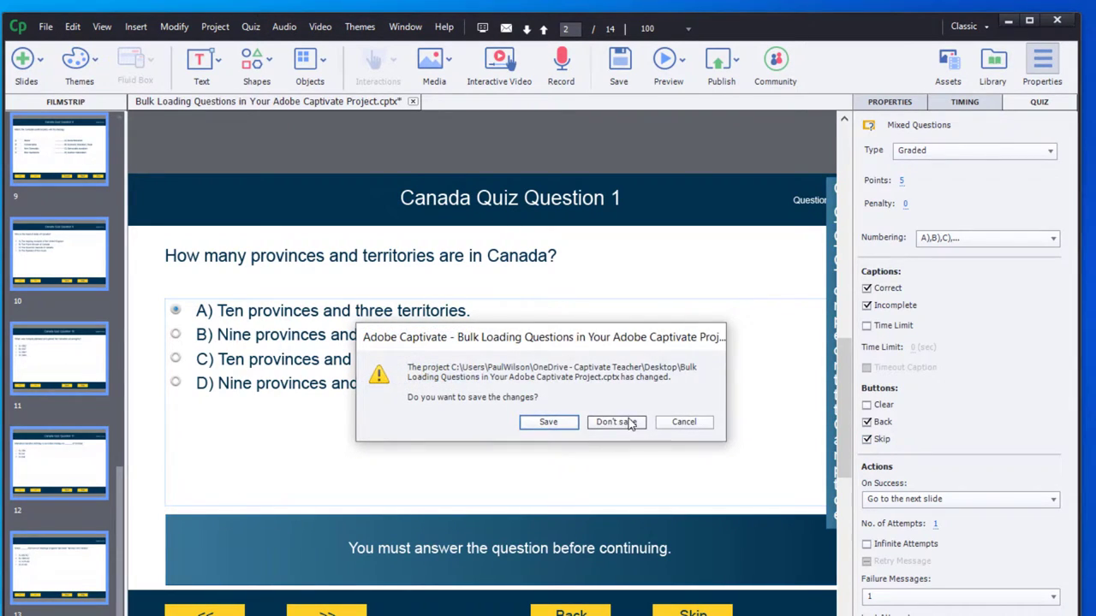
pyautogui.click(623, 421)
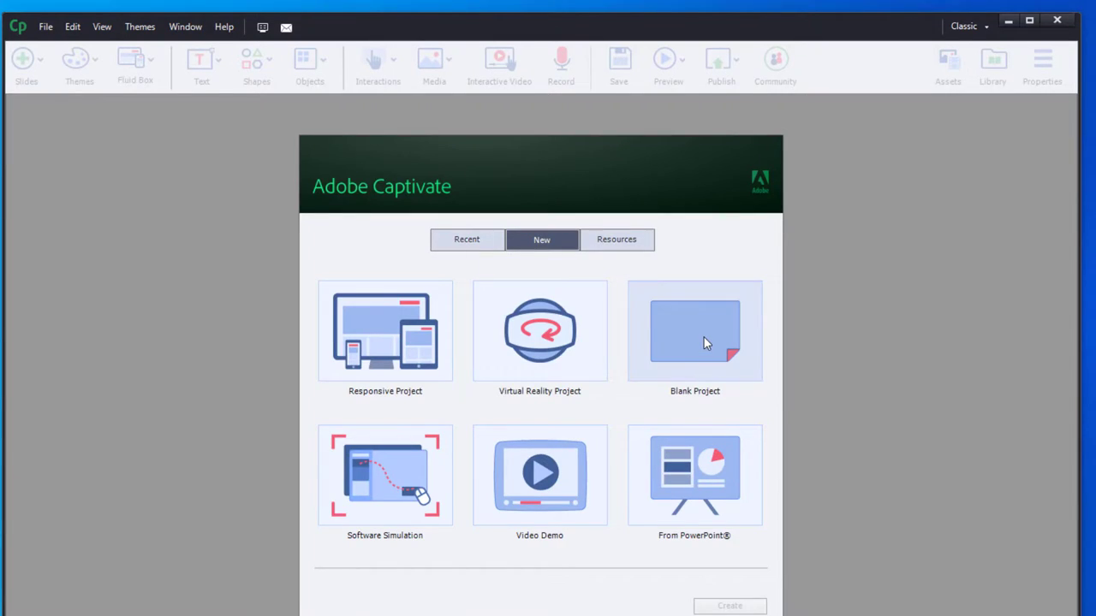
pyautogui.click(704, 343)
pyautogui.doubleClick(704, 342)
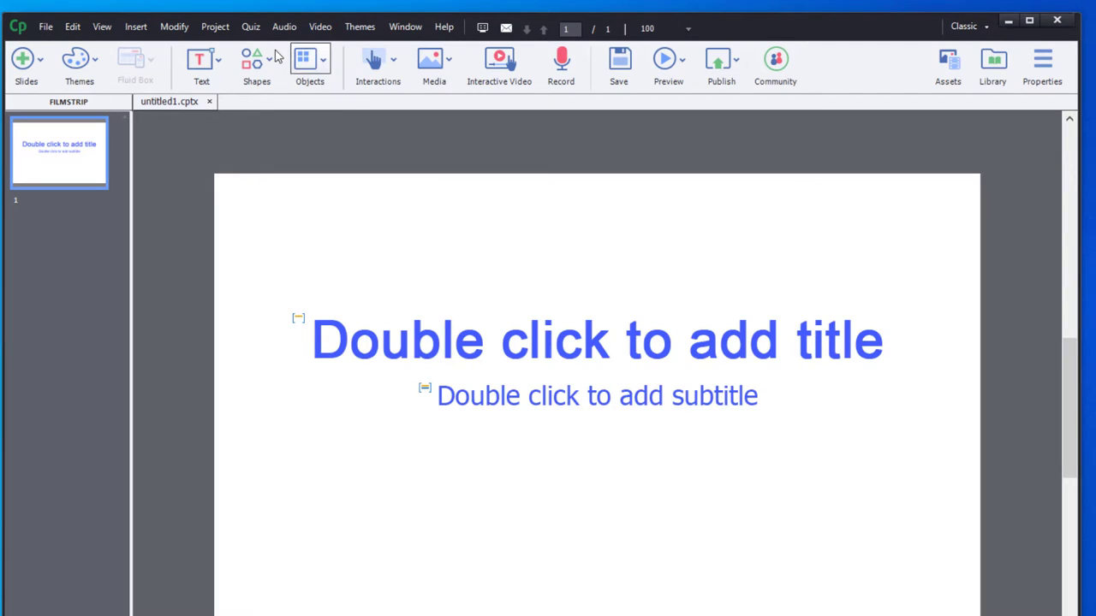
pyautogui.click(250, 27)
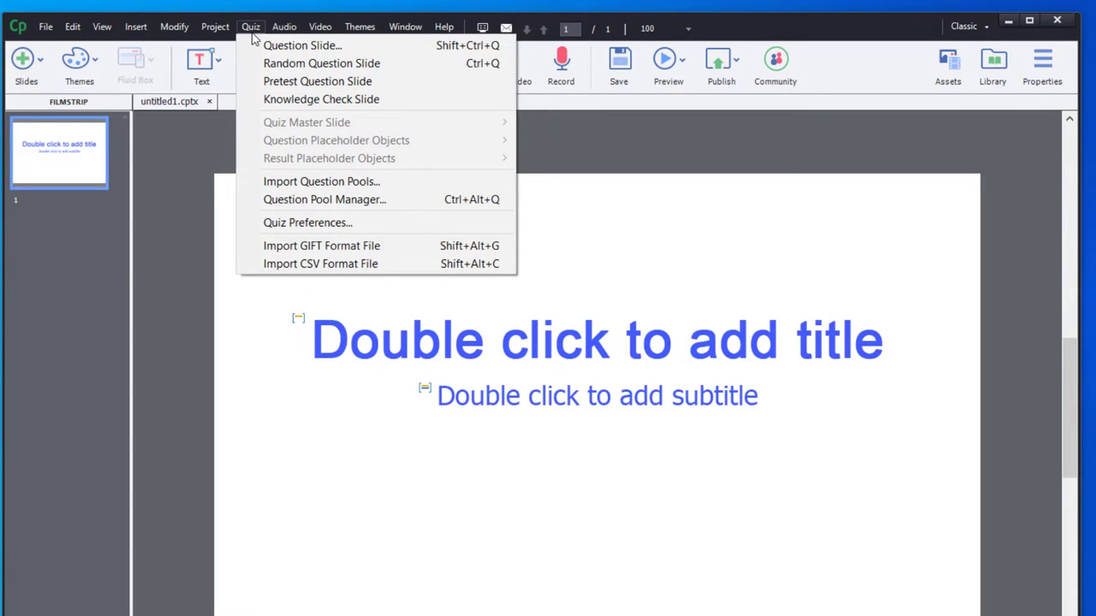
# Import 01 true false.txt from Desktop\GIFT as a GIFT quiz file
pyautogui.click(289, 249)
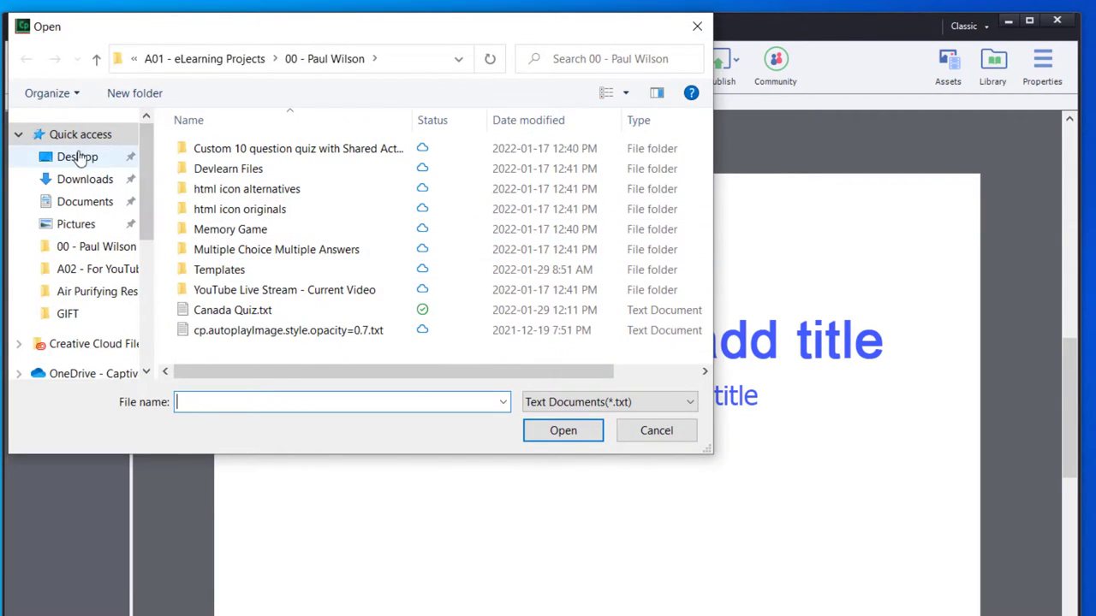
pyautogui.click(82, 164)
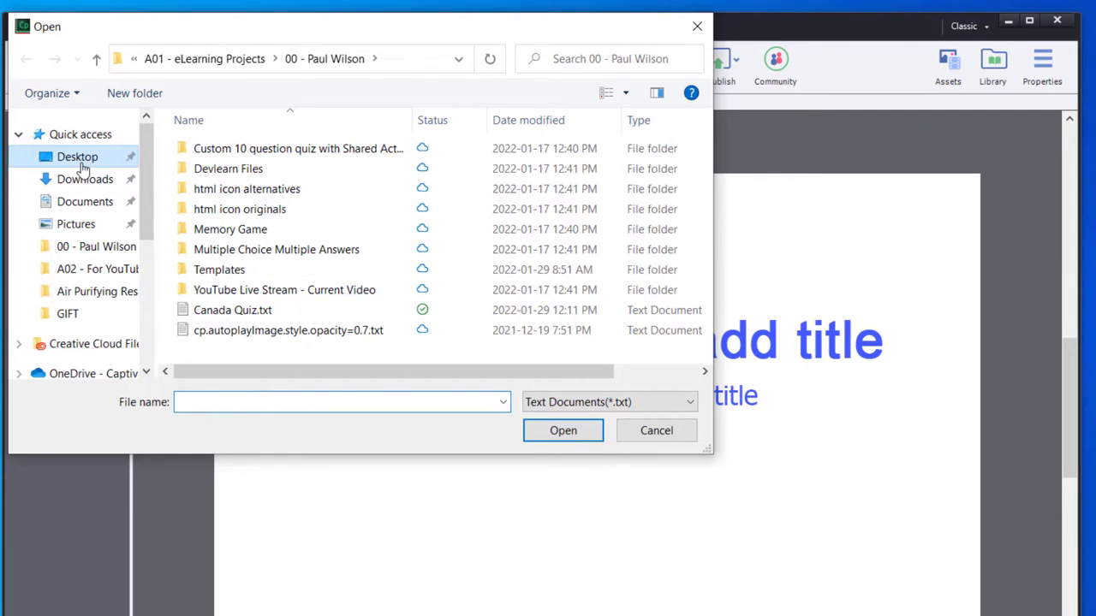
pyautogui.click(209, 212)
pyautogui.doubleClick(209, 212)
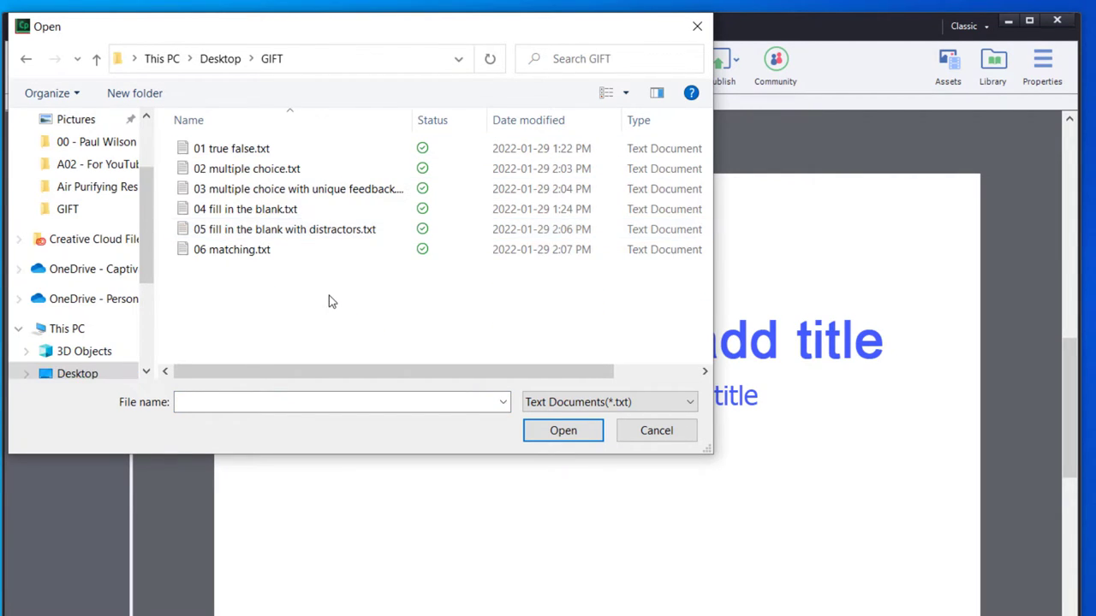
pyautogui.click(240, 149)
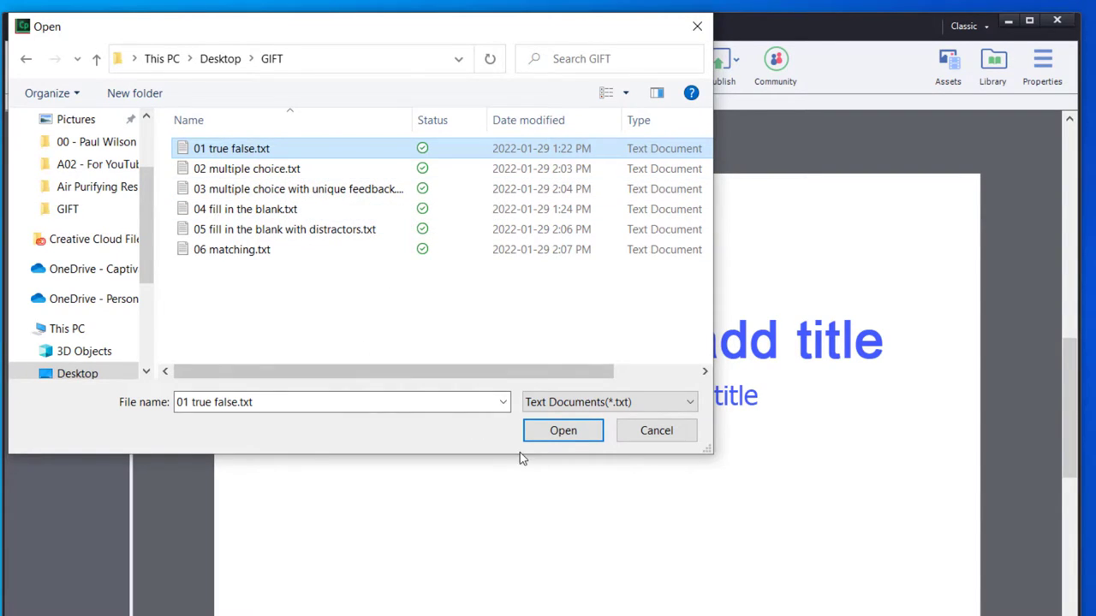
pyautogui.click(567, 432)
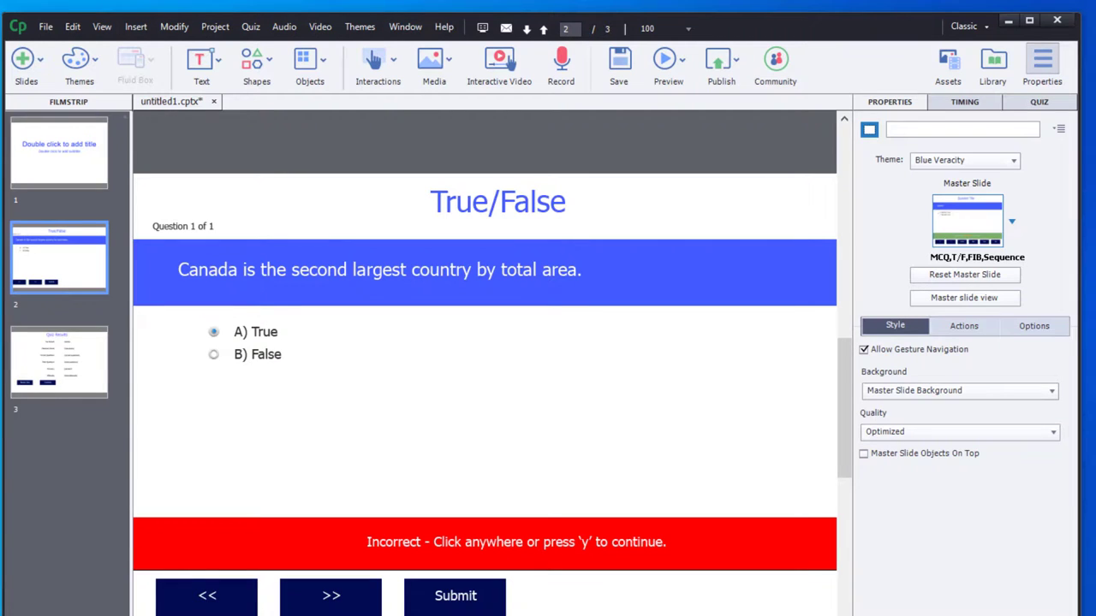
# Open 02 multiple choice.txt in Notepad and highlight its Multiple Choice title and question
pyautogui.hotkey('alt', 'Tab')
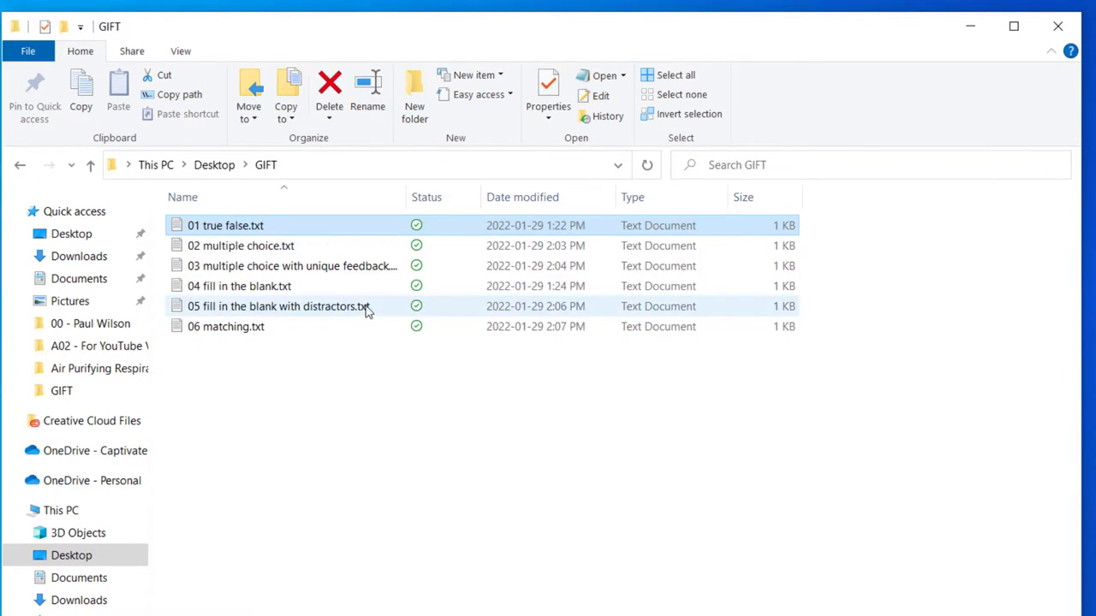
pyautogui.doubleClick(281, 247)
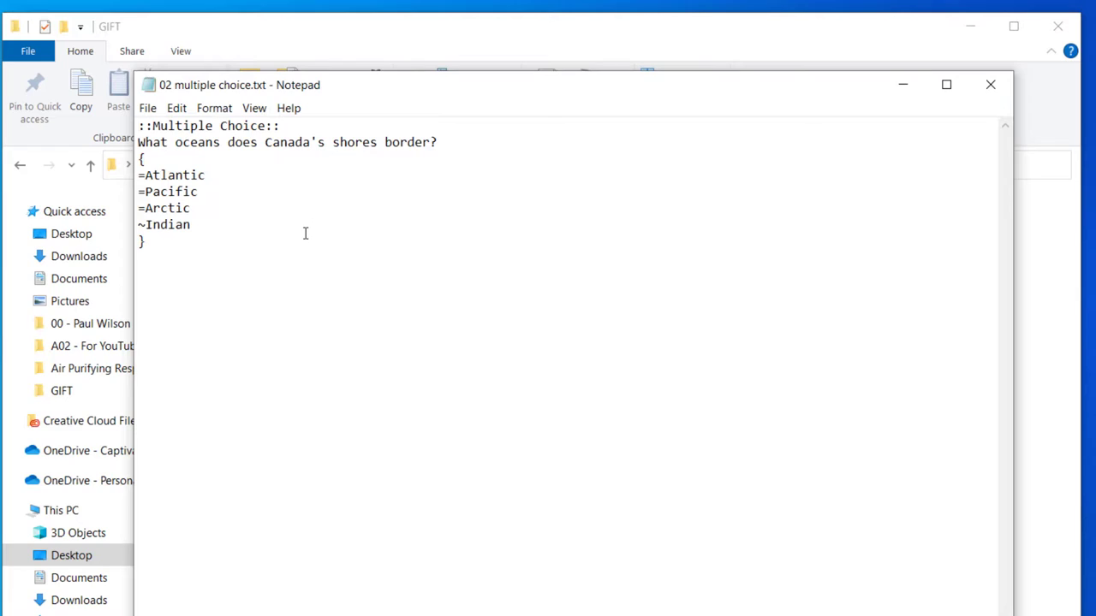
pyautogui.keyDown('ctrl'); pyautogui.scroll(8, 305, 232); pyautogui.keyUp('ctrl')
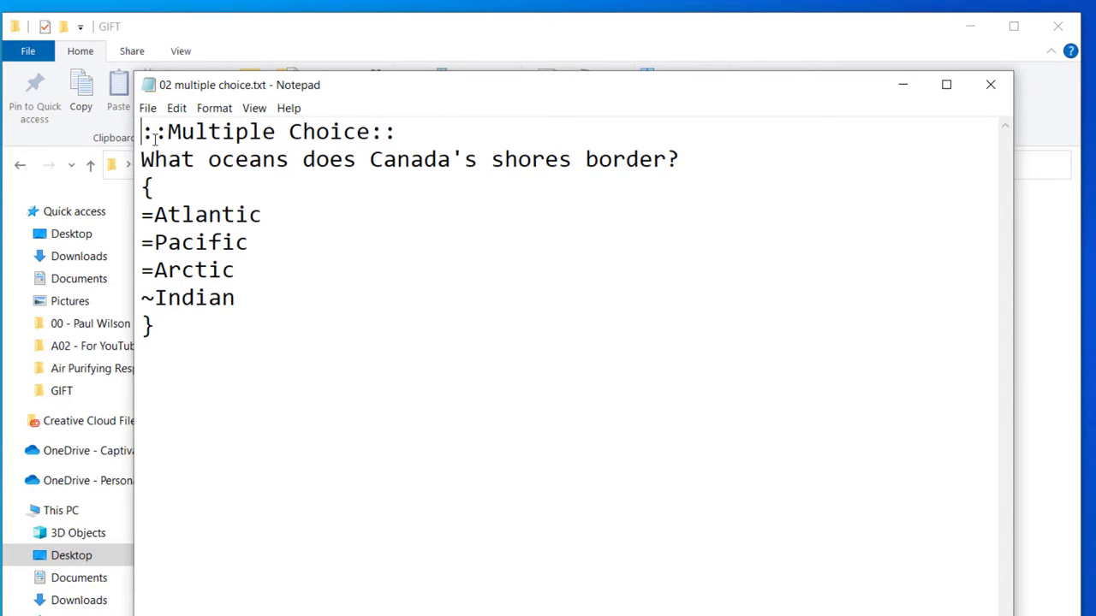
pyautogui.moveTo(144, 133); pyautogui.dragTo(406, 141)
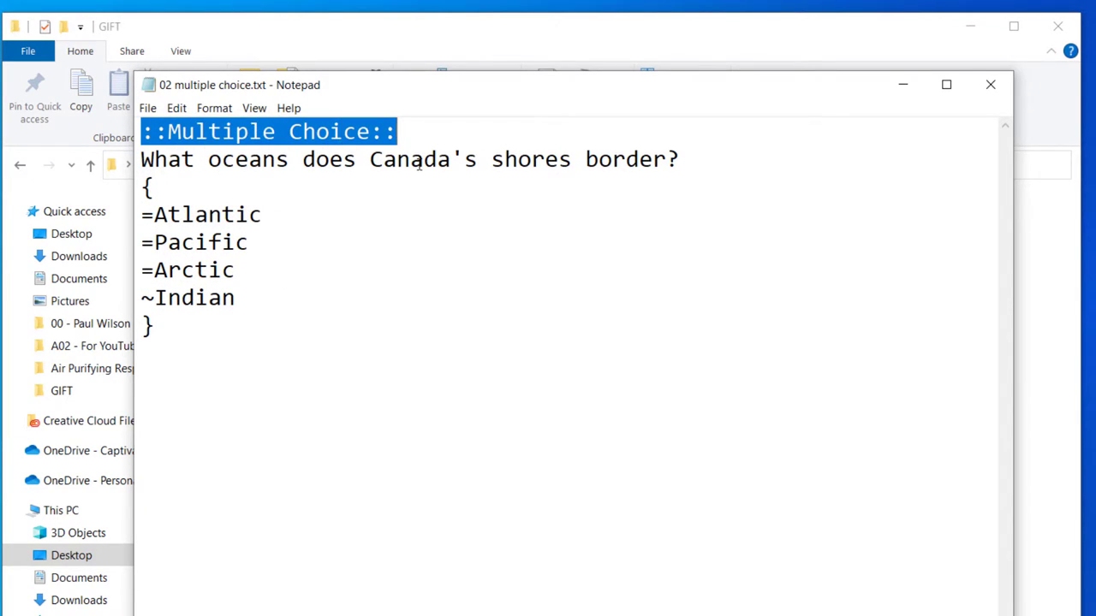
pyautogui.moveTo(146, 159); pyautogui.dragTo(850, 141)
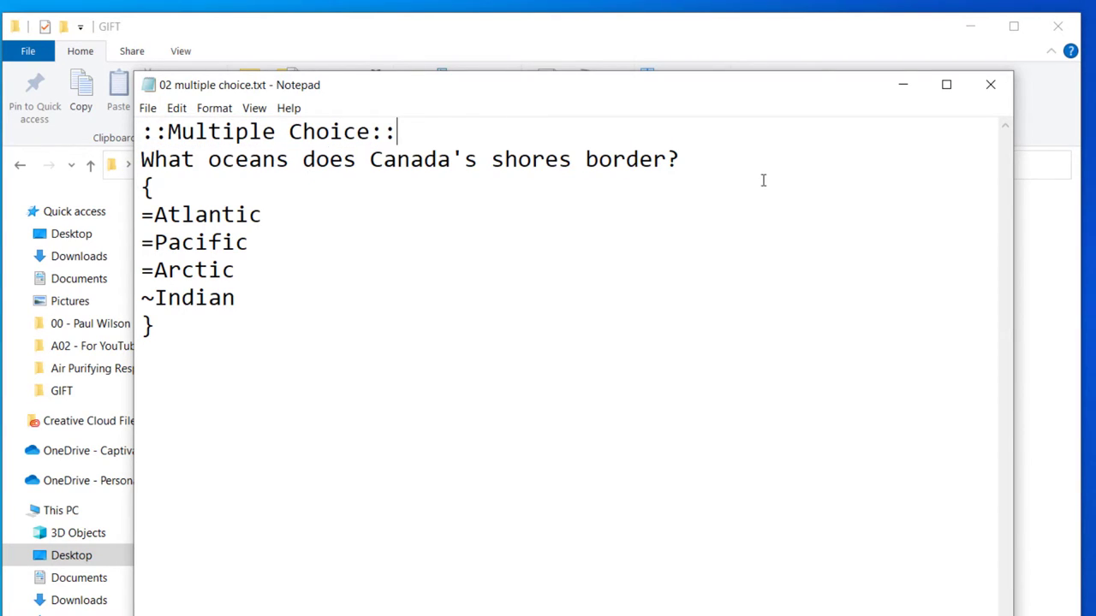
pyautogui.click(684, 161)
# Highlight the answer braces, correct answers Atlantic, Pacific, Arctic and the wrong answer Indian
pyautogui.moveTo(683, 160); pyautogui.dragTo(130, 185)
pyautogui.moveTo(156, 325); pyautogui.dragTo(139, 326)
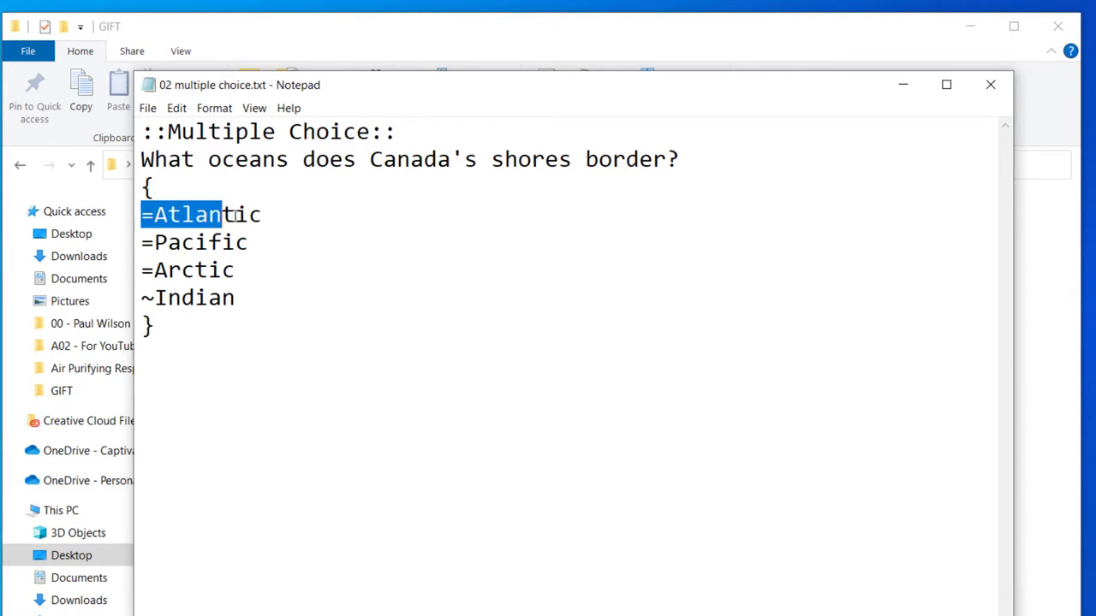
pyautogui.moveTo(231, 214); pyautogui.dragTo(262, 215)
pyautogui.moveTo(146, 242); pyautogui.dragTo(250, 243)
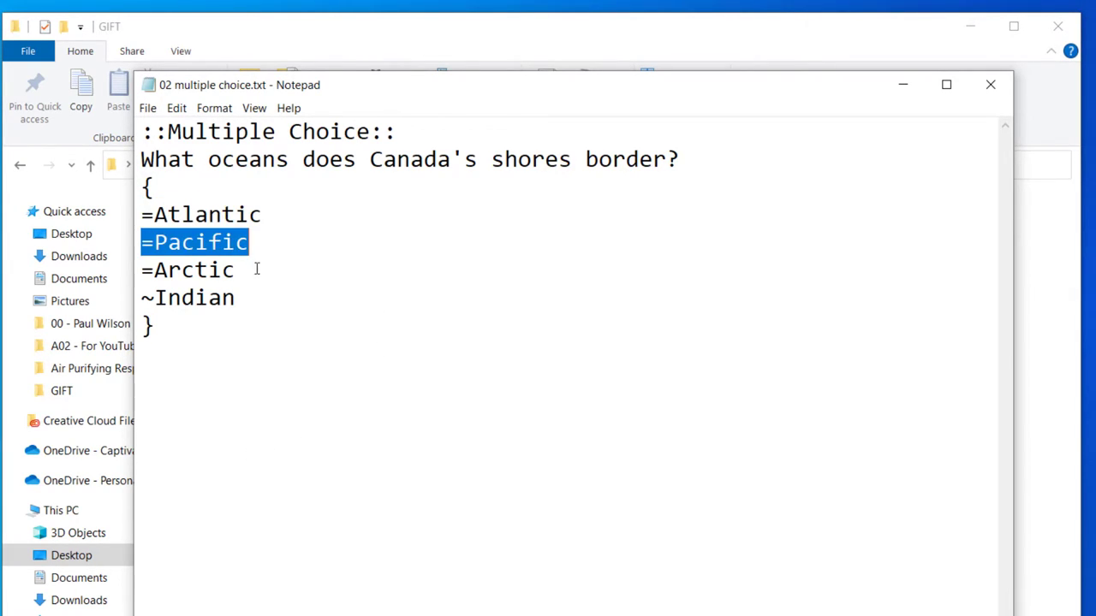
pyautogui.click(142, 271)
pyautogui.moveTo(142, 271); pyautogui.dragTo(237, 271)
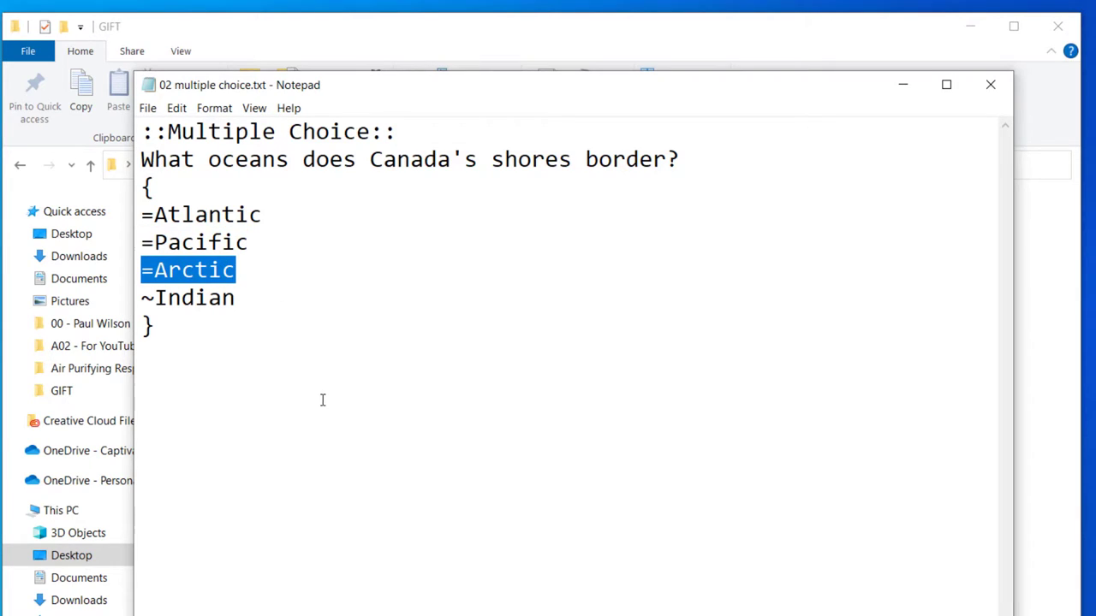
pyautogui.moveTo(142, 298); pyautogui.dragTo(241, 298)
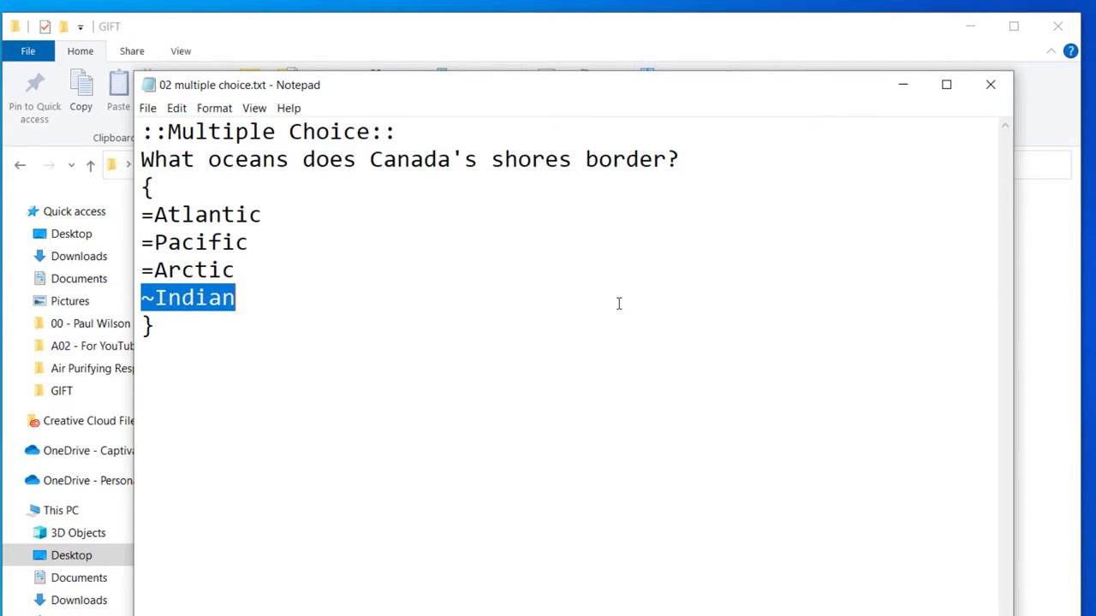
# Import 02 multiple choice.txt into the Captivate project as a GIFT quiz file
pyautogui.hotkey('alt', 'Tab')
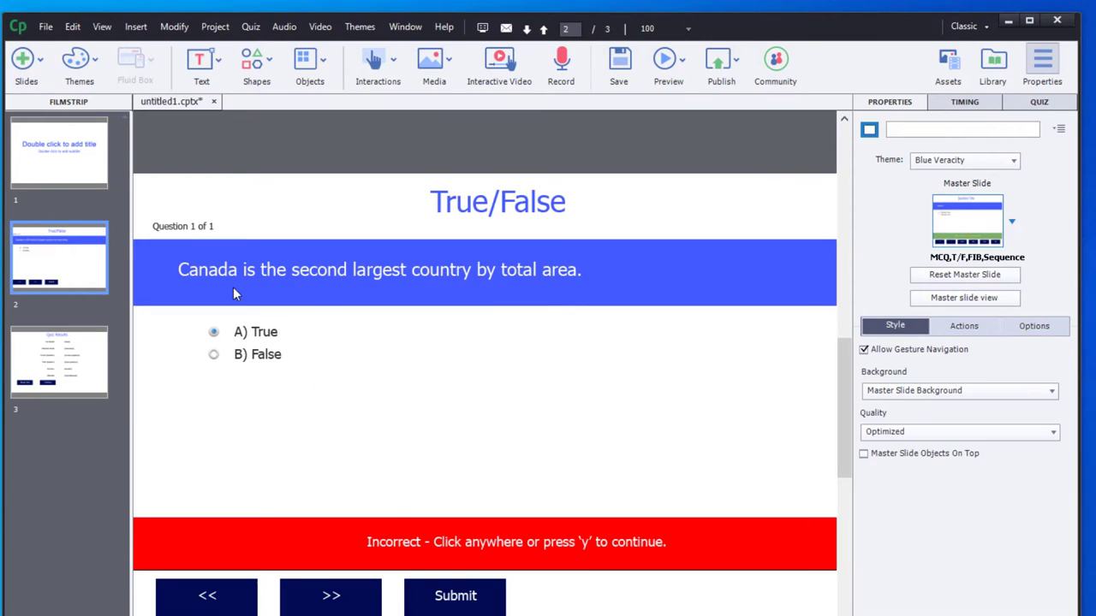
pyautogui.click(249, 27)
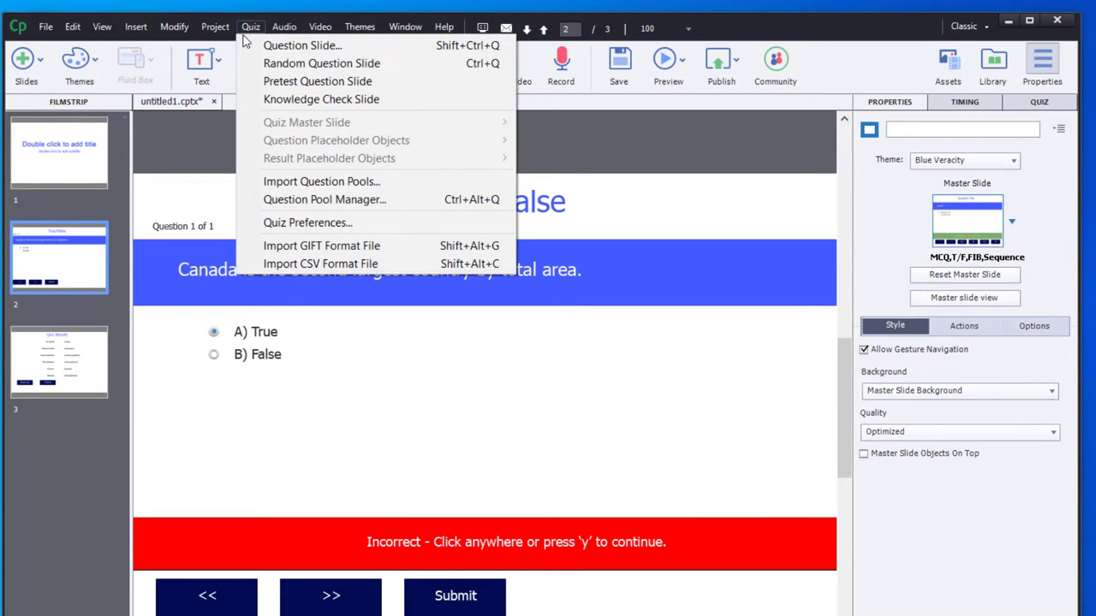
pyautogui.click(274, 254)
pyautogui.click(257, 169)
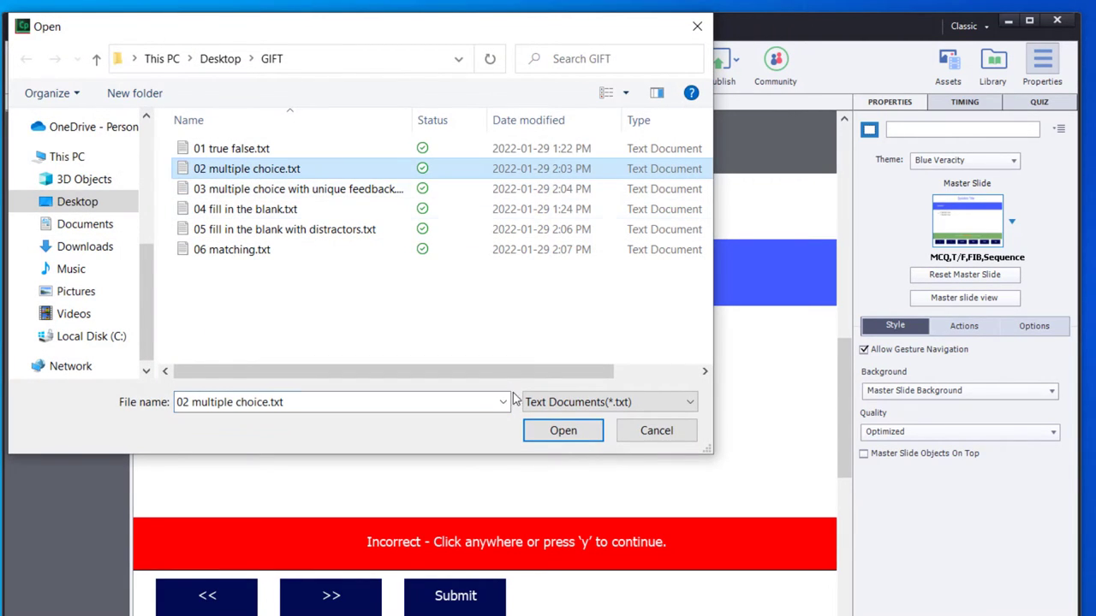
pyautogui.click(591, 435)
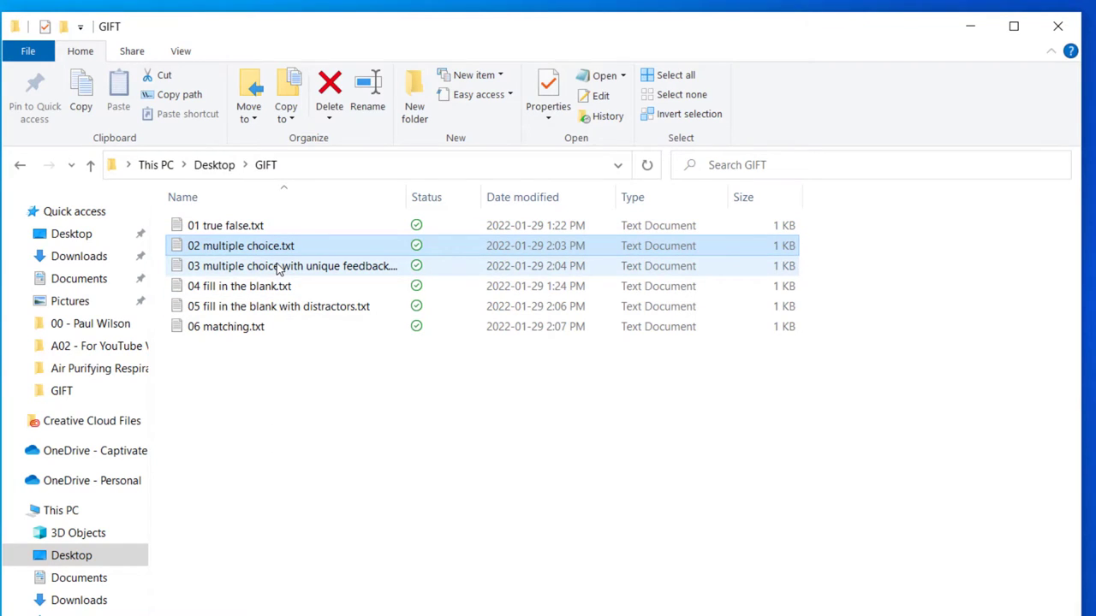
# Open 03 multiple choice with unique feedback.txt in Notepad and highlight the =Ten answer and its # feedback
pyautogui.doubleClick(279, 267)
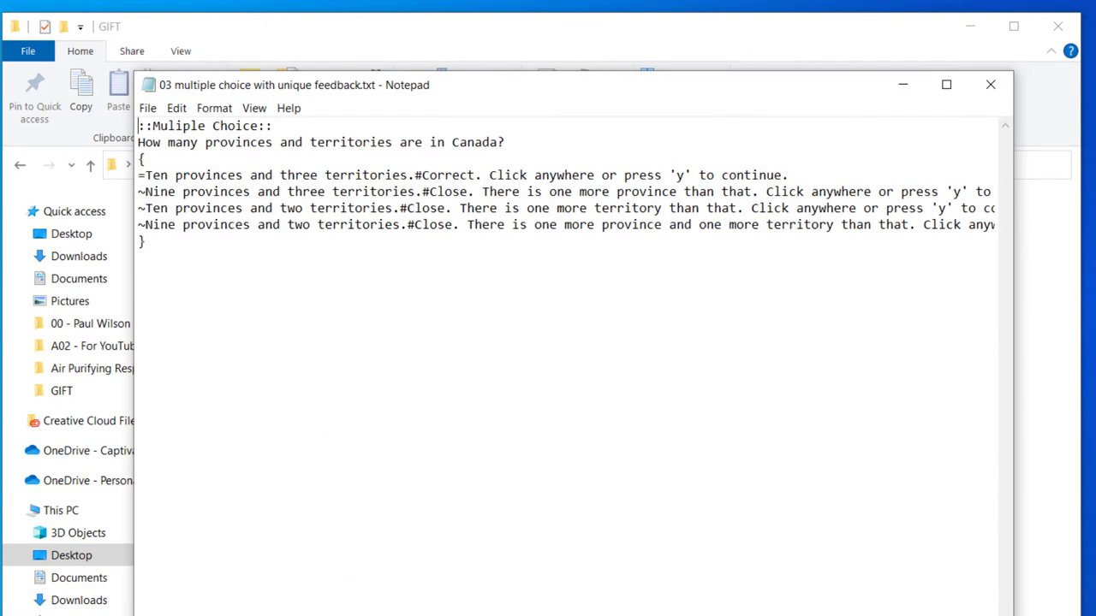
pyautogui.scroll(6, 431, 378)
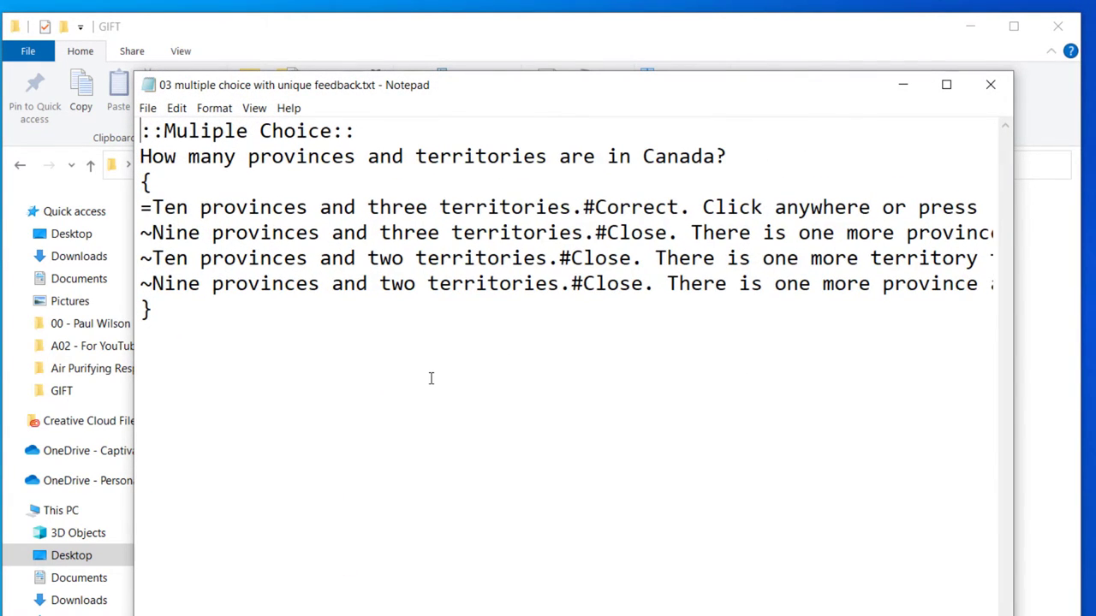
pyautogui.click(426, 378)
pyautogui.moveTo(141, 206); pyautogui.dragTo(295, 208)
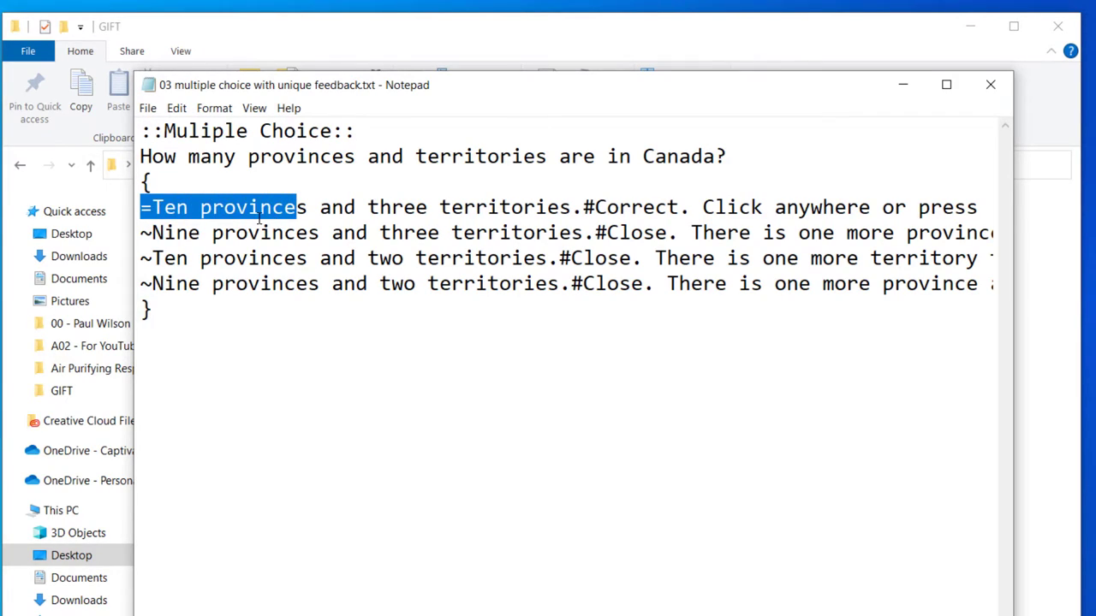
pyautogui.click(225, 208)
pyautogui.moveTo(154, 206); pyautogui.dragTo(594, 206)
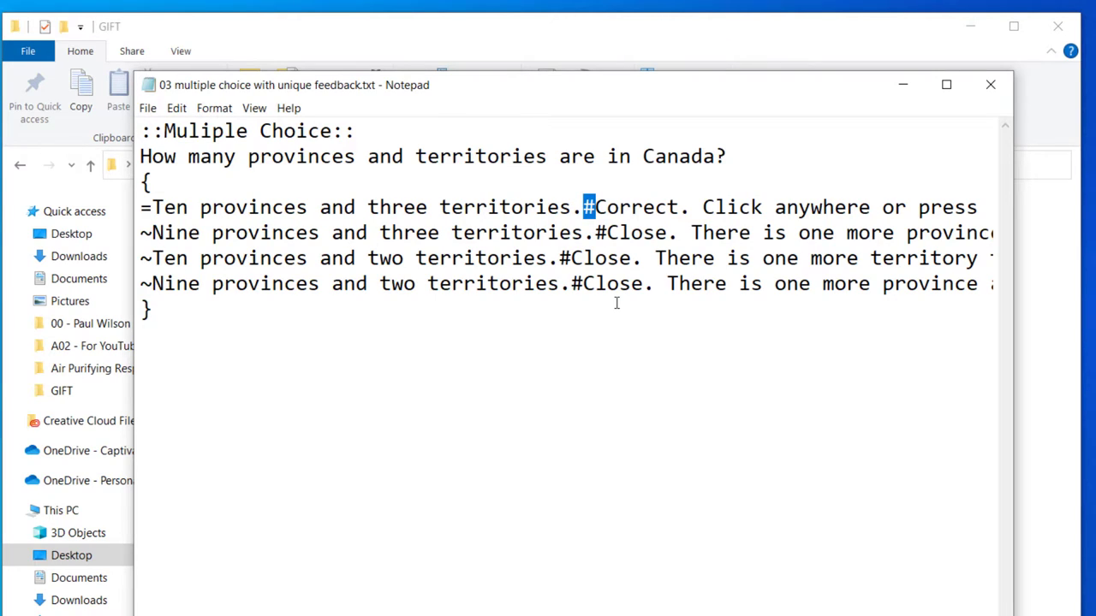
pyautogui.hscroll(5, 544, 534)
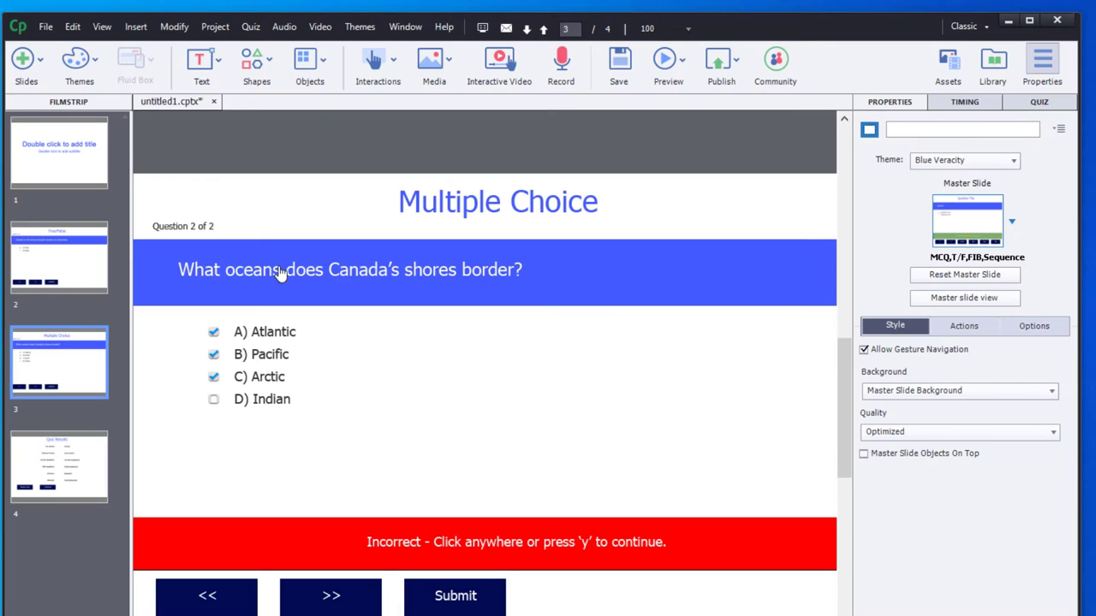
# Import 03 multiple choice with unique feedback.txt as a GIFT quiz file
pyautogui.click(250, 27)
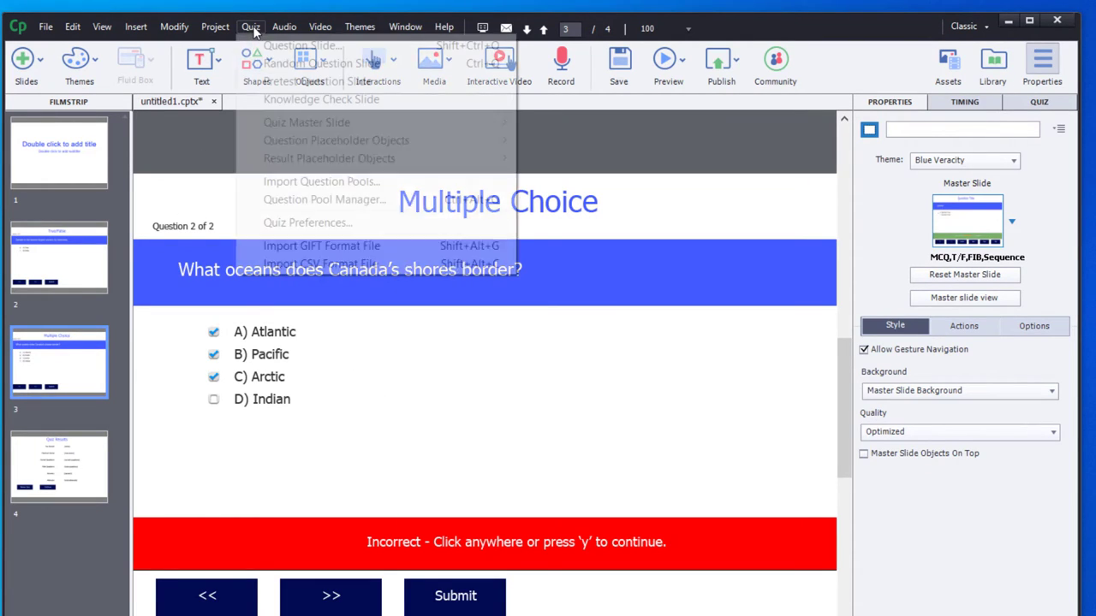
pyautogui.click(285, 245)
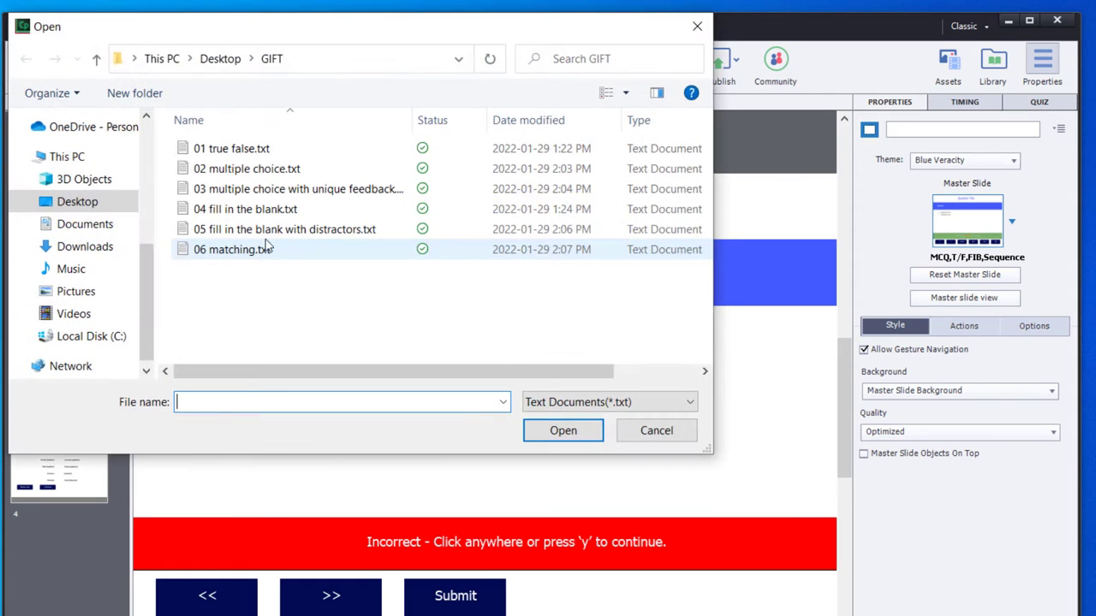
pyautogui.click(265, 189)
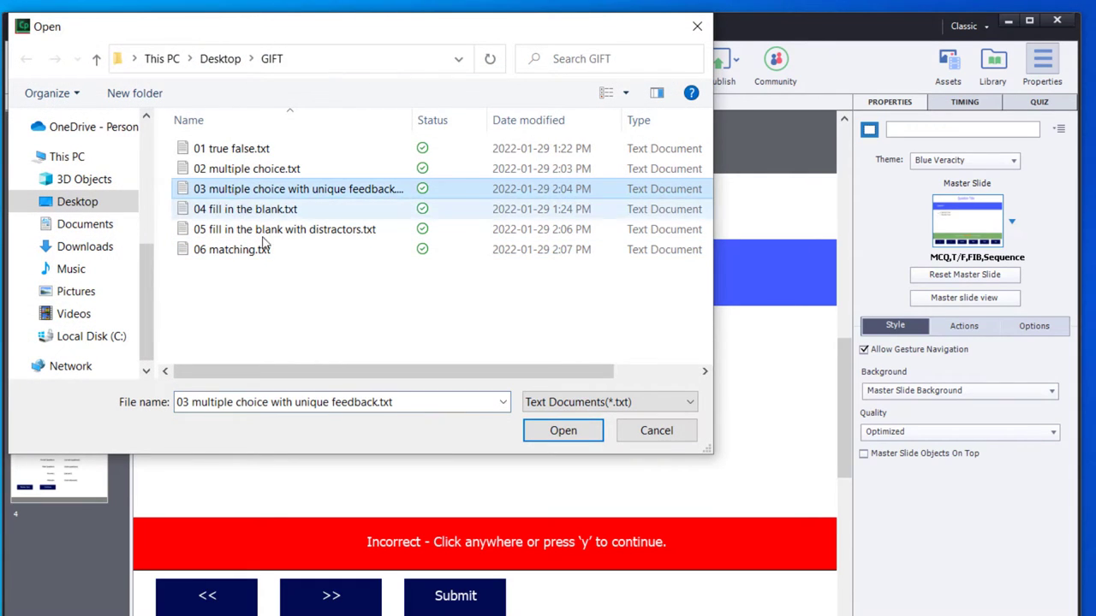
pyautogui.click(562, 431)
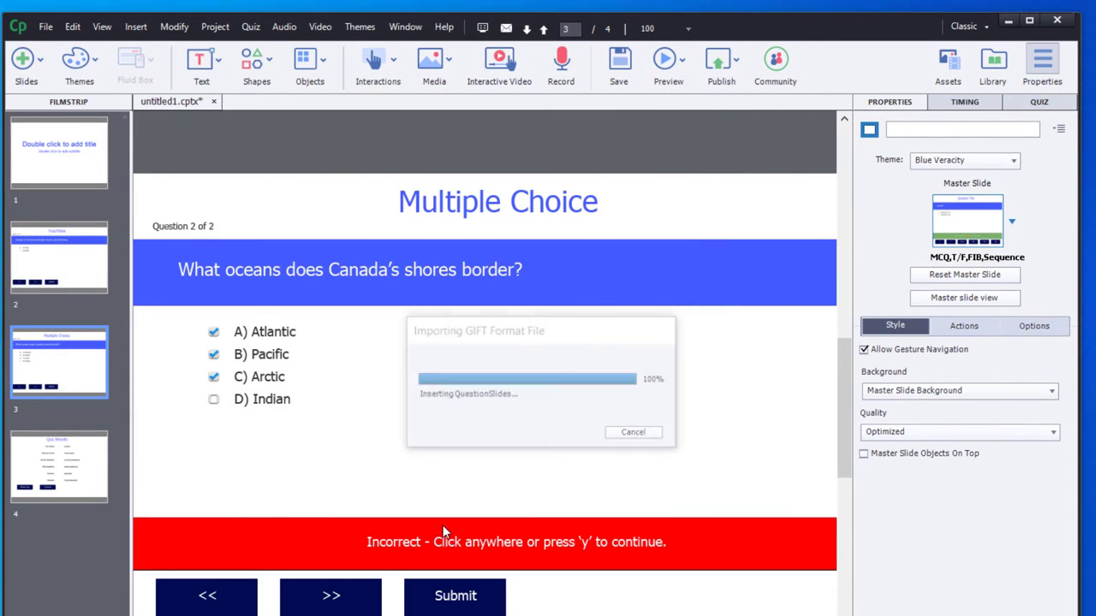
# Move the last answer's feedback box below answer D and resize it wide and short
pyautogui.hscroll(3, 640, 396)
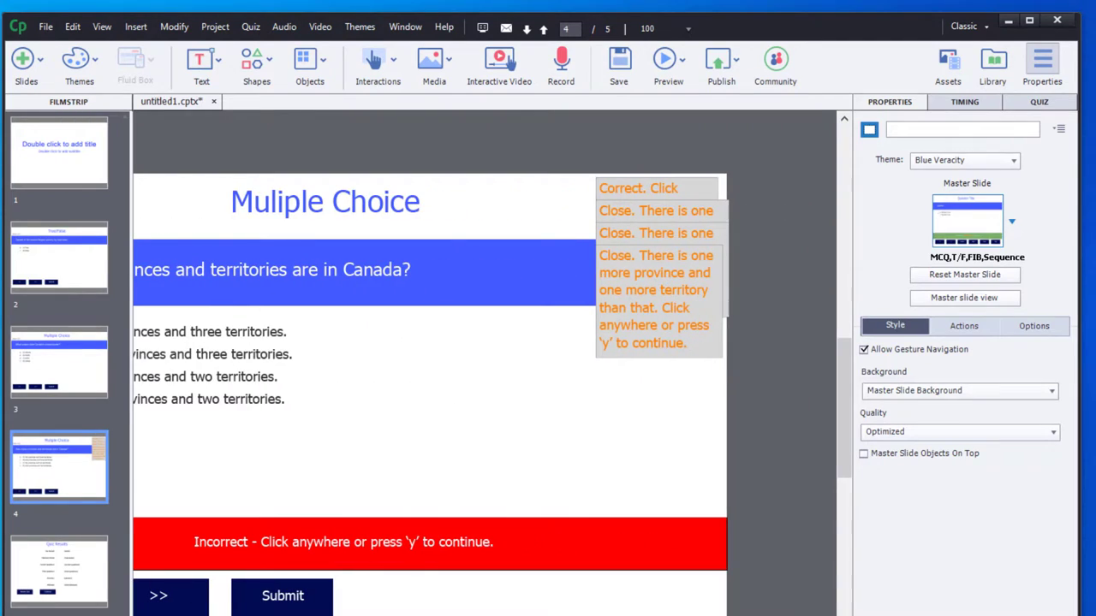
pyautogui.click(668, 338)
pyautogui.moveTo(677, 316); pyautogui.dragTo(429, 488)
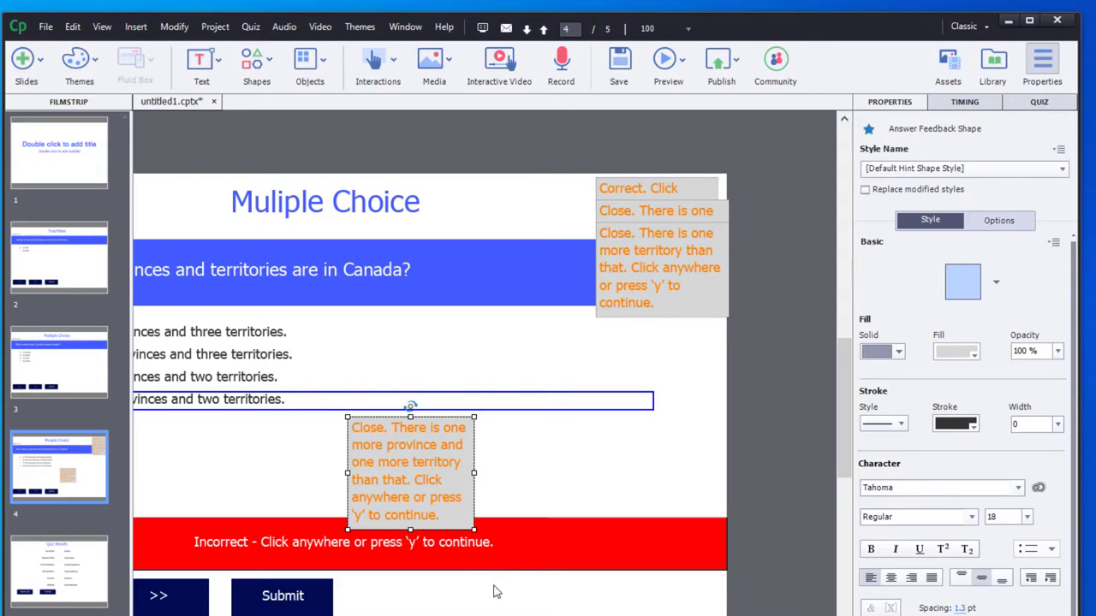
pyautogui.moveTo(473, 529); pyautogui.dragTo(759, 517)
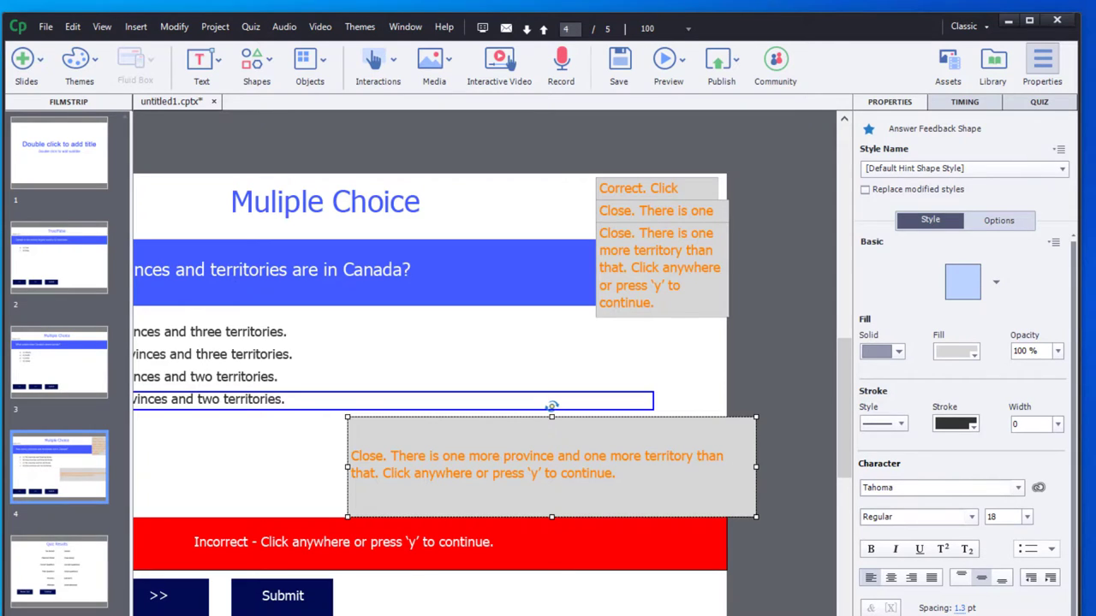
pyautogui.hscroll(-3, 479, 360)
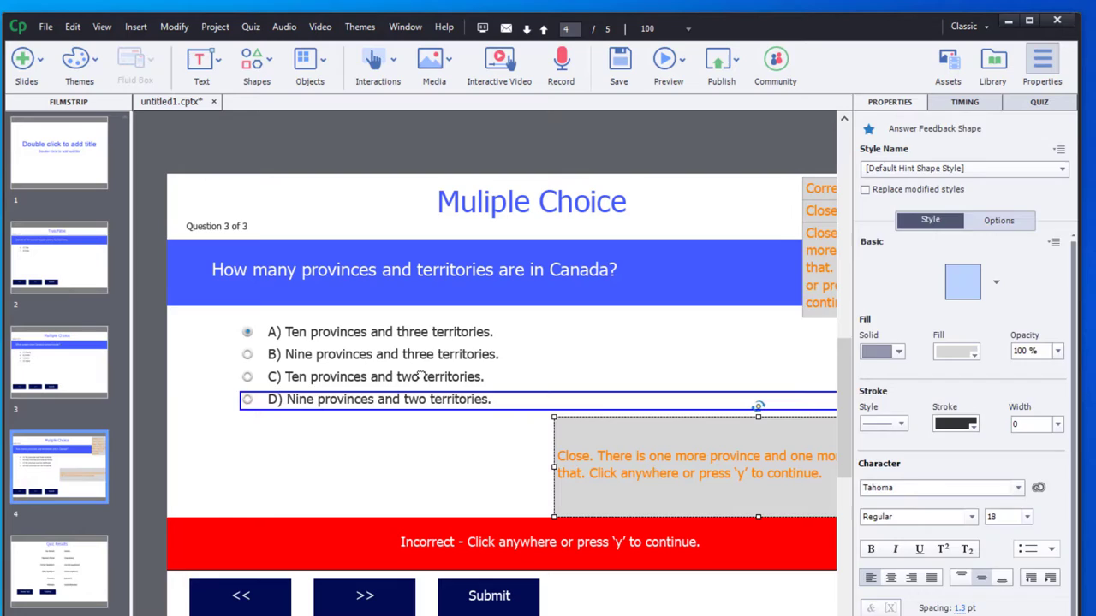
# Select answer C and review its Show Feedback Message option and the question's Quiz settings
pyautogui.click(419, 376)
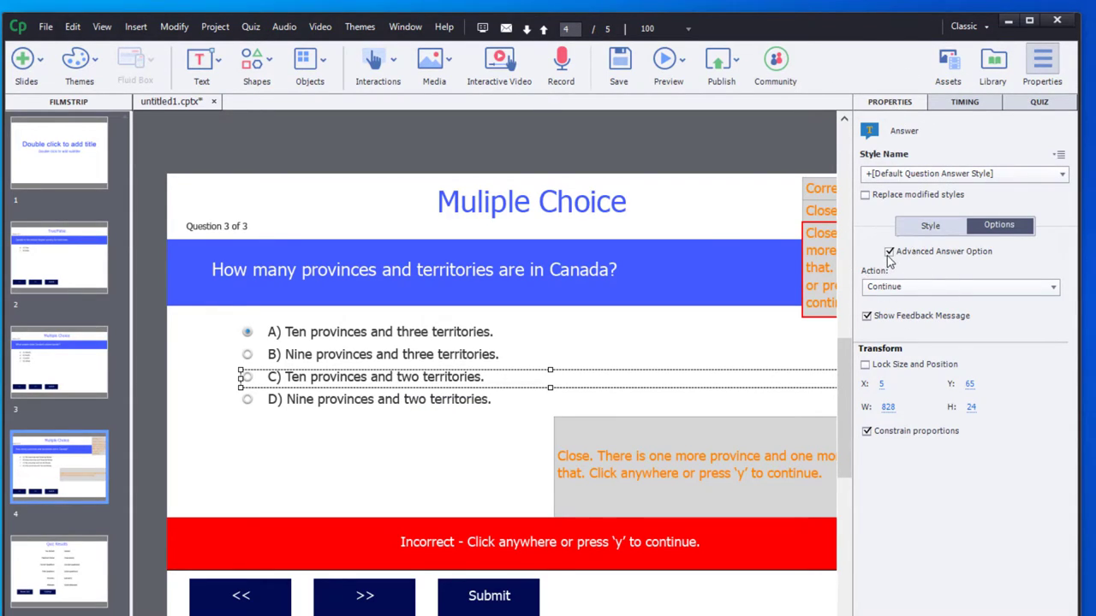
pyautogui.click(865, 325)
pyautogui.click(1039, 101)
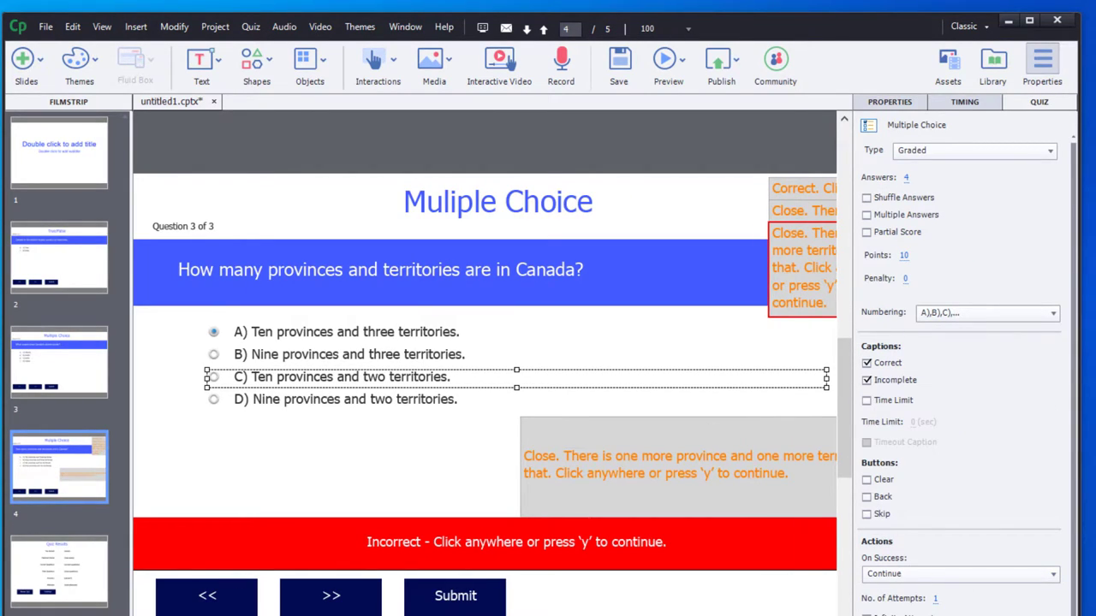
pyautogui.click(894, 102)
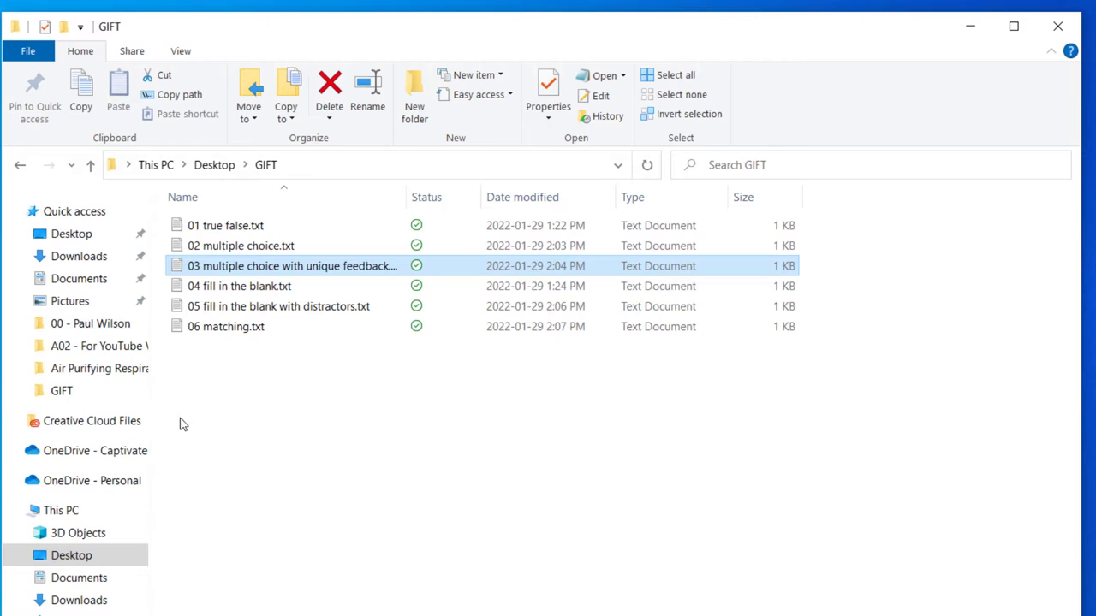
# Review 04 fill in the blank.txt in Notepad, highlighting the title, answer braces and =Ottawa
pyautogui.doubleClick(257, 288)
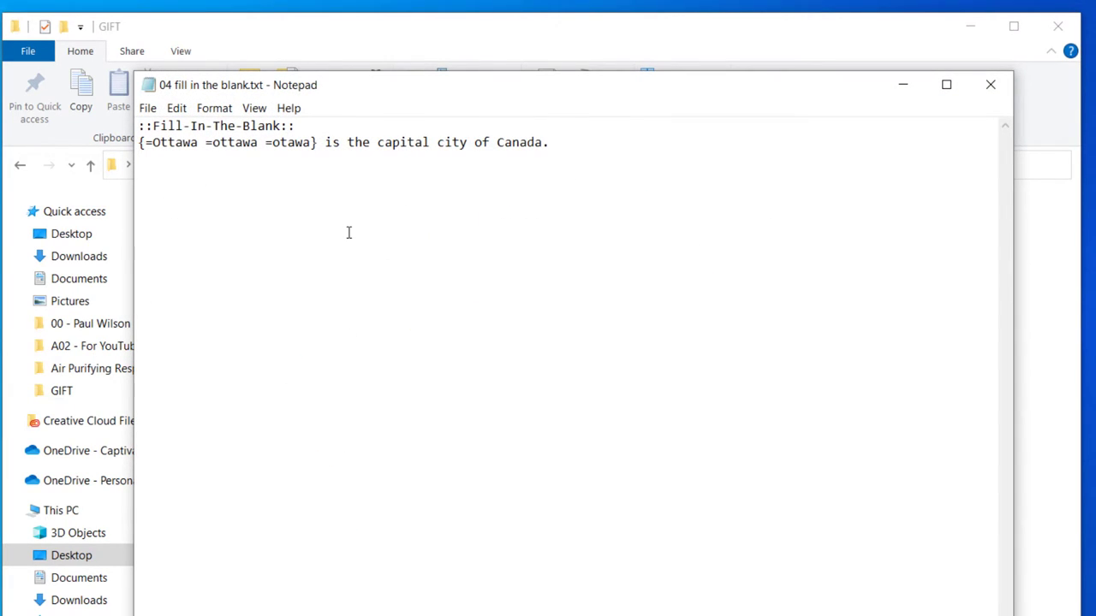
pyautogui.keyDown('ctrl'); pyautogui.scroll(7, 348, 232); pyautogui.keyUp('ctrl')
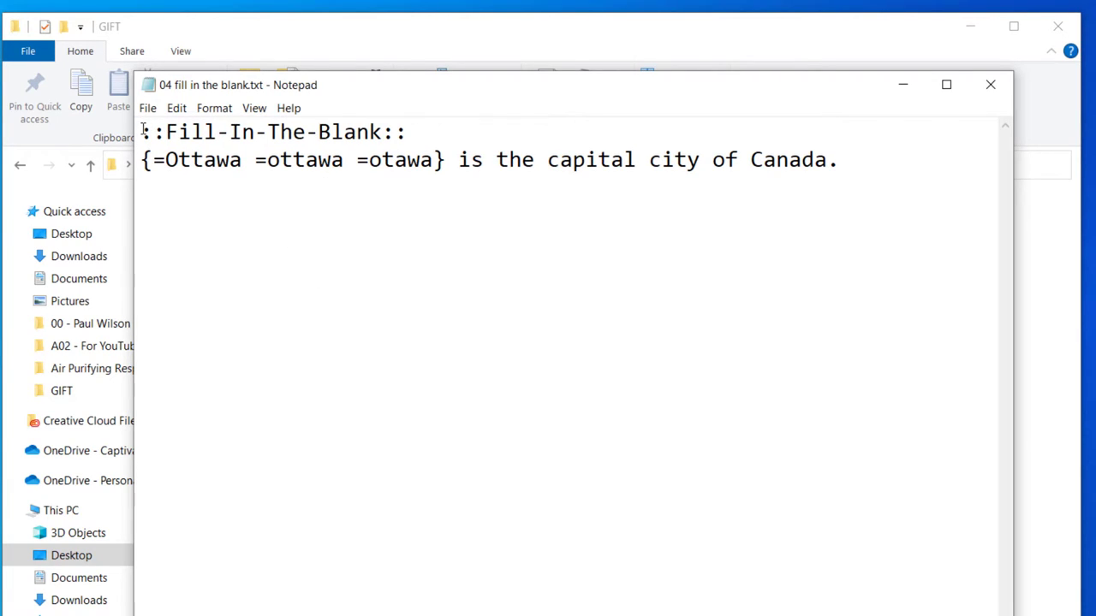
pyautogui.moveTo(141, 132); pyautogui.dragTo(409, 132)
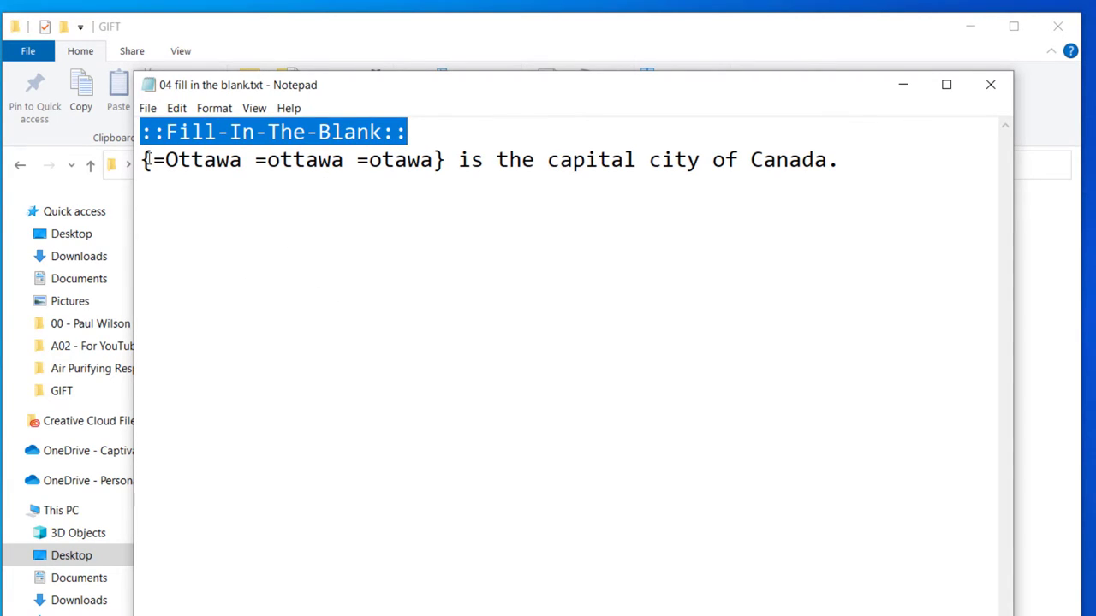
pyautogui.moveTo(142, 160); pyautogui.dragTo(154, 159)
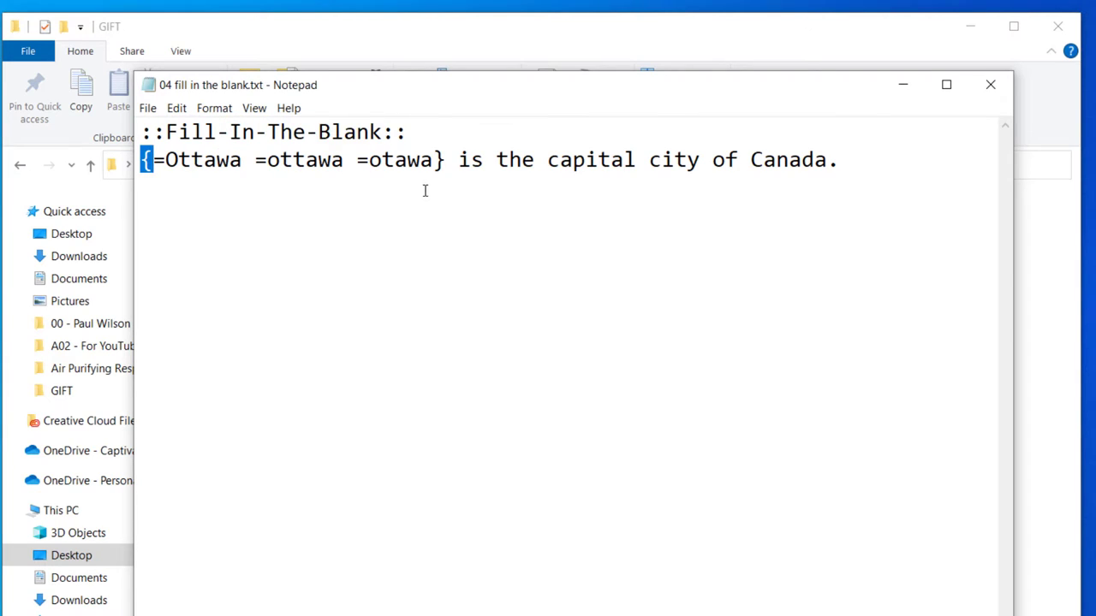
pyautogui.moveTo(433, 159); pyautogui.dragTo(445, 159)
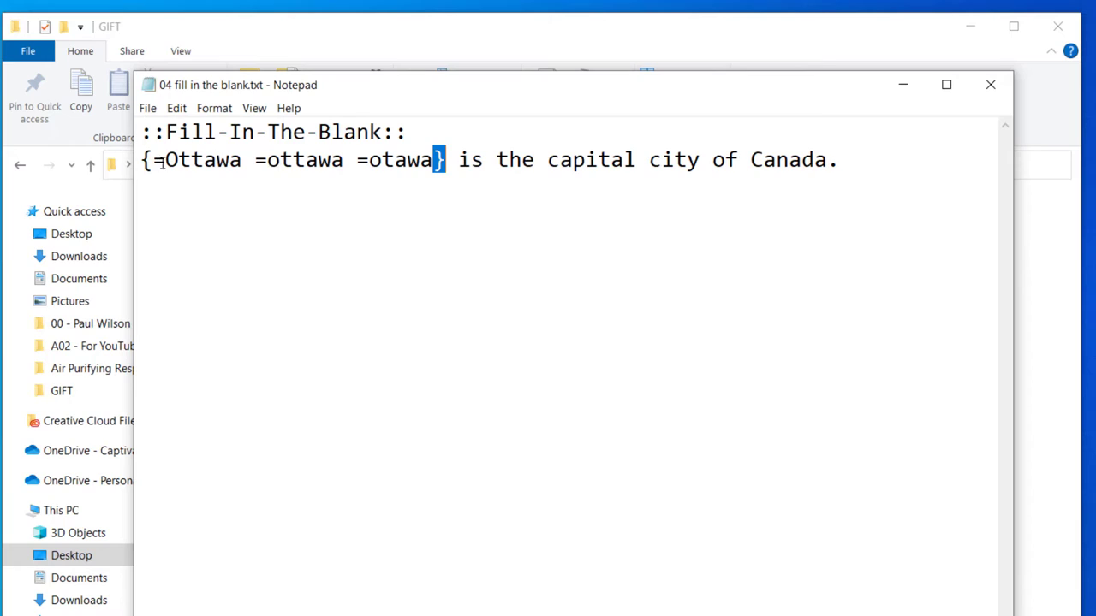
pyautogui.moveTo(154, 163); pyautogui.dragTo(433, 163)
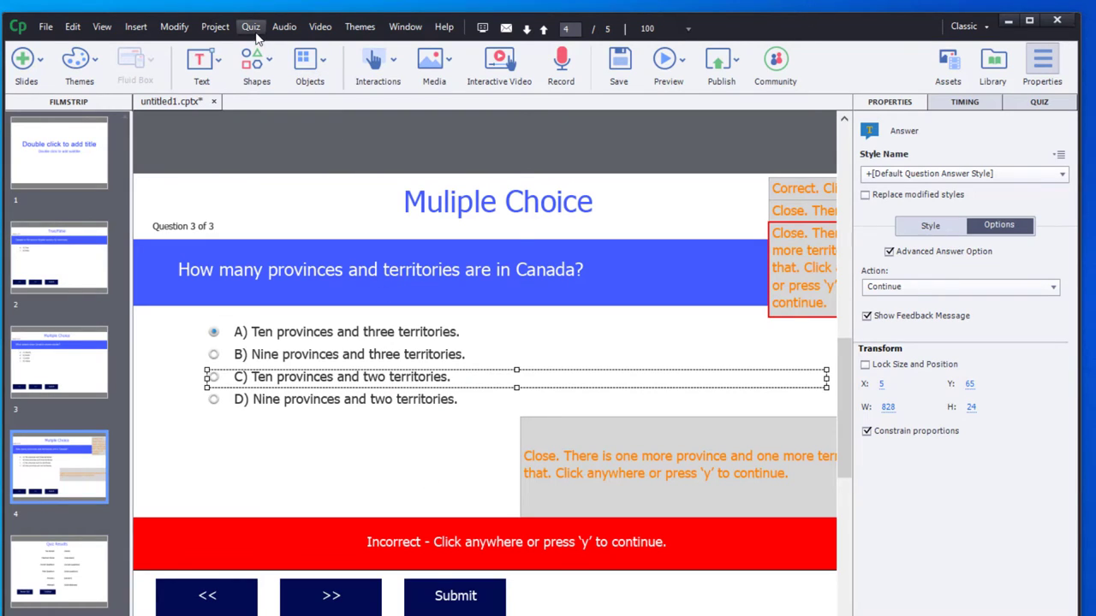
# Import 04 fill in the blank.txt as a GIFT file to create the Ottawa question slide
pyautogui.click(250, 27)
pyautogui.click(287, 246)
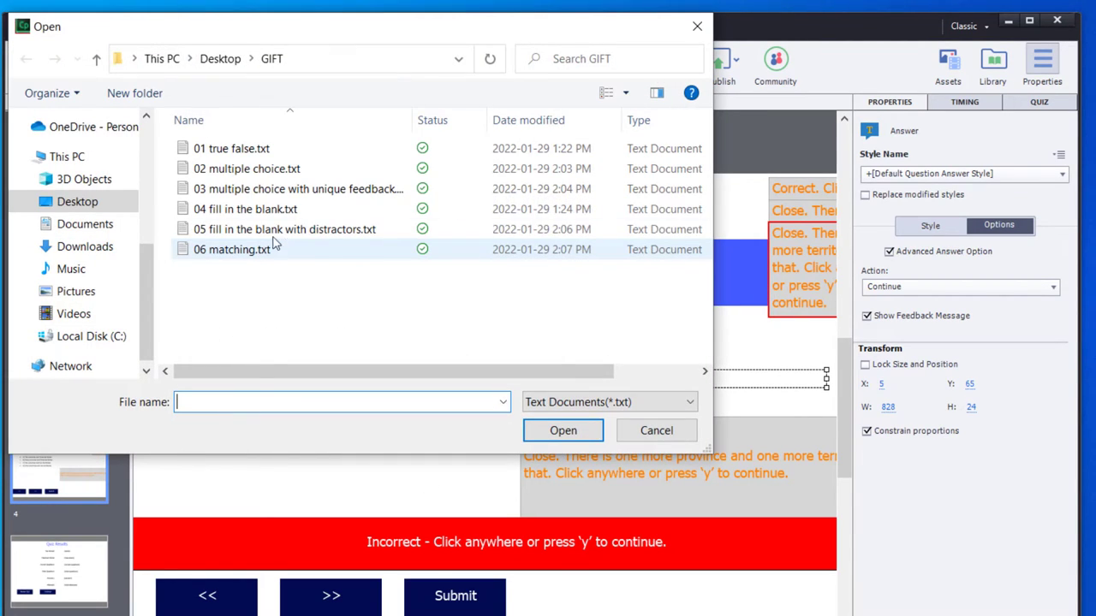
pyautogui.click(241, 210)
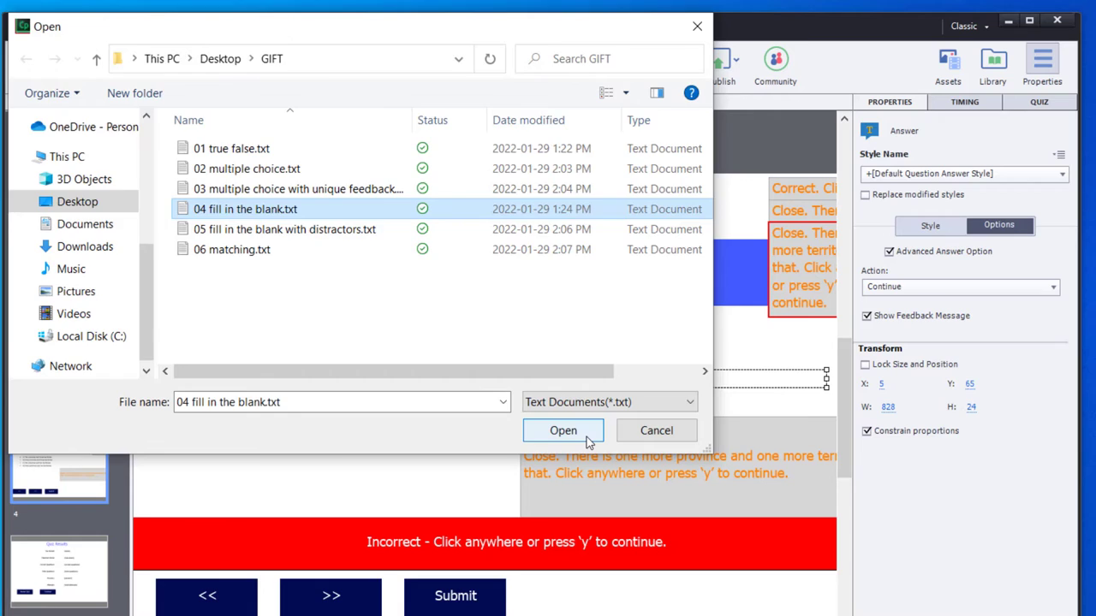
pyautogui.click(531, 429)
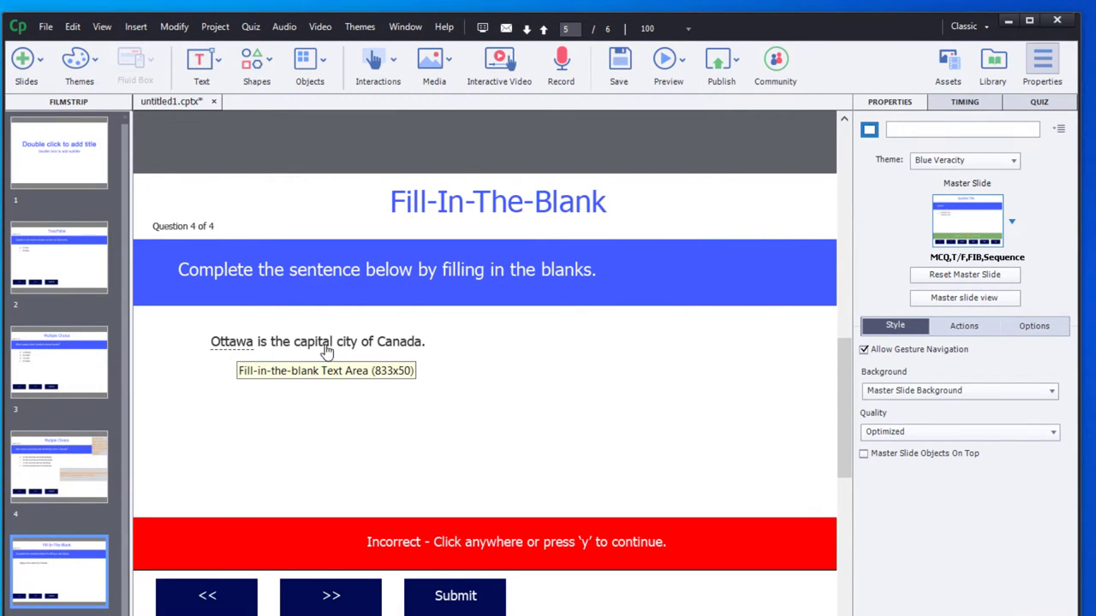
# Check the Ottawa blank's accepted answers: Ottawa, ottawa and otawa
pyautogui.click(233, 341)
pyautogui.doubleClick(235, 341)
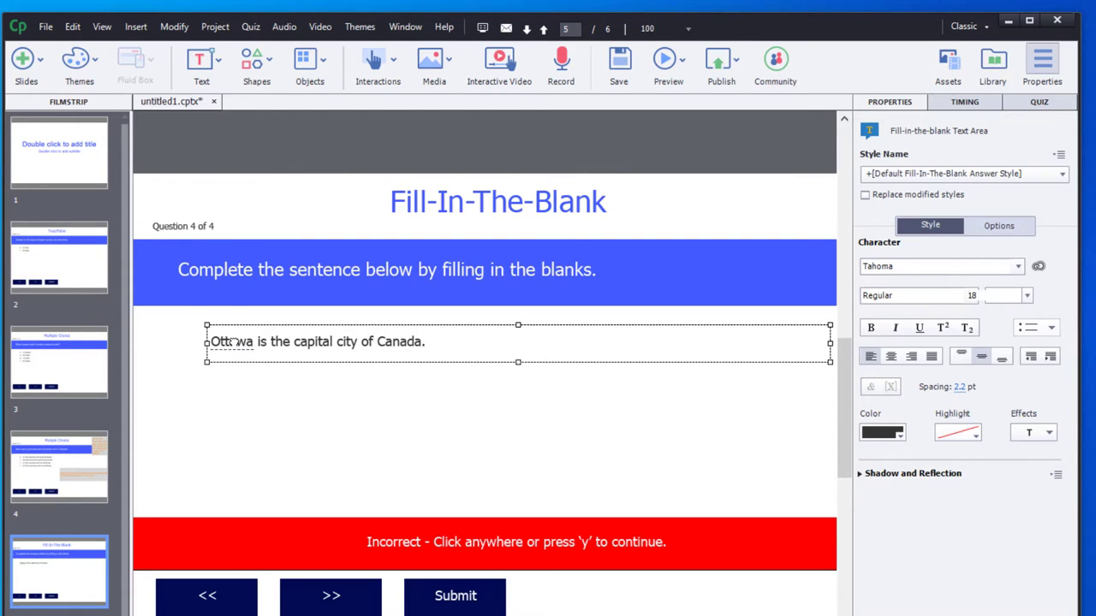
pyautogui.click(233, 341)
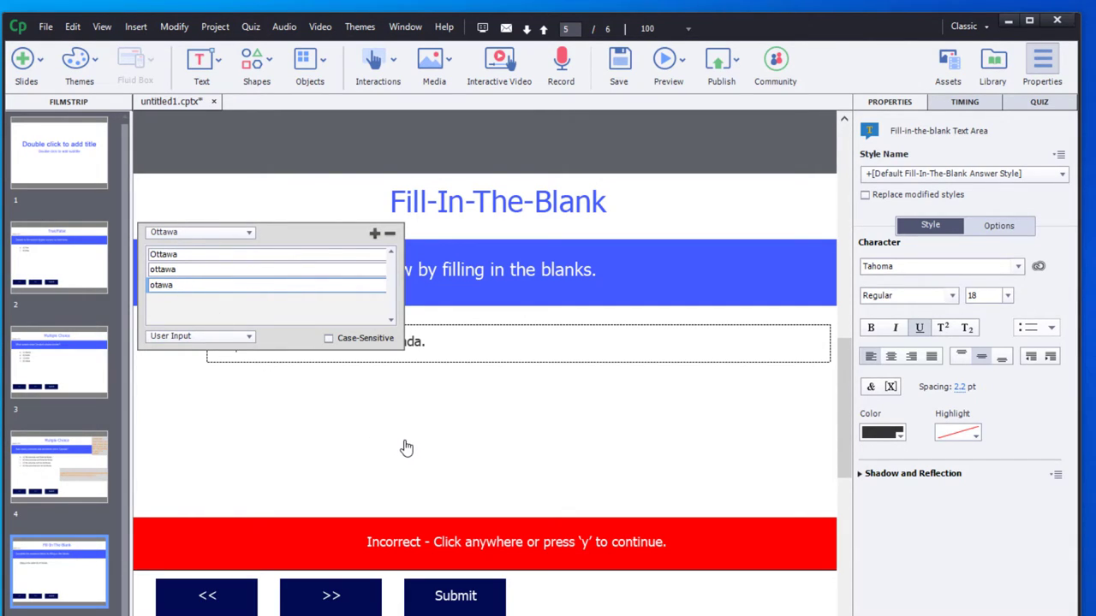
pyautogui.press('Escape')
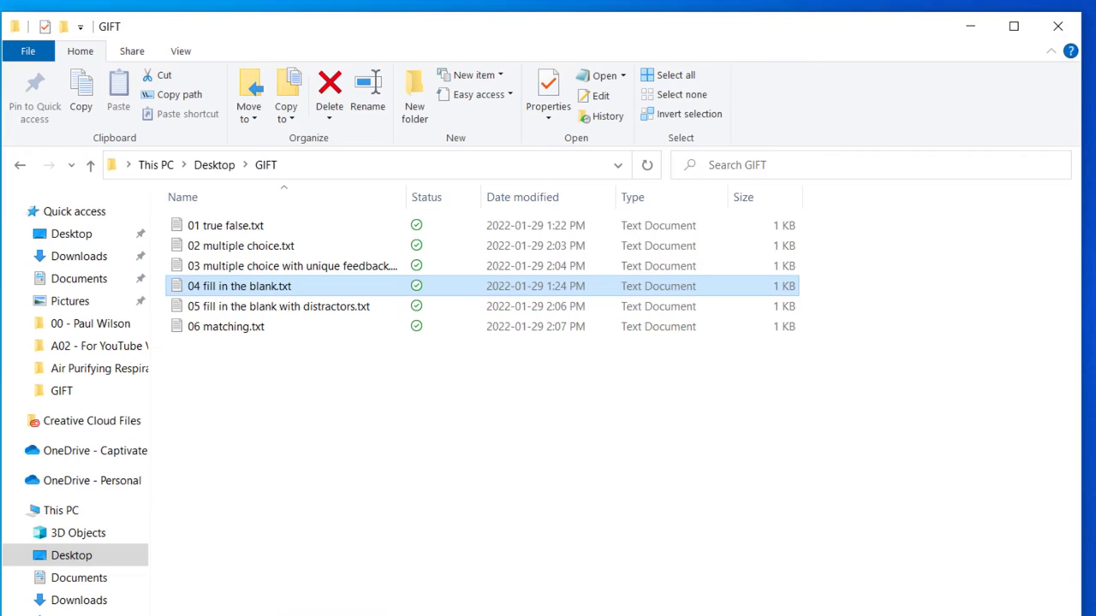
# Open 05 fill in the blank with distractors.txt in Notepad and inspect its Toronto, Ottawa, Vancouver, Montreal answer list
pyautogui.doubleClick(244, 307)
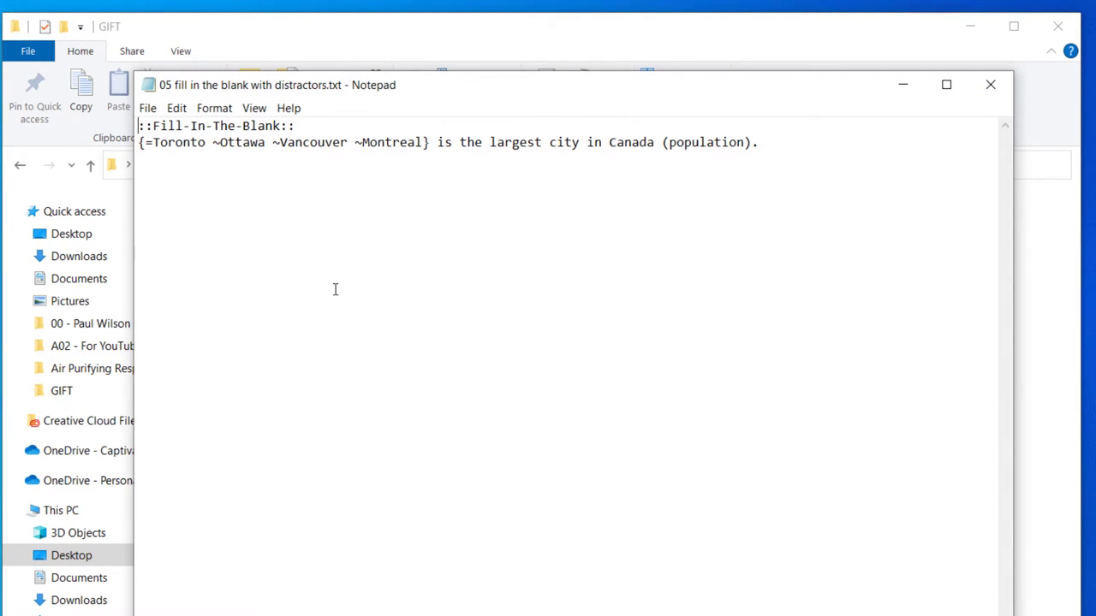
pyautogui.keyDown('ctrl'); pyautogui.scroll(3, 338, 294); pyautogui.keyUp('ctrl')
pyautogui.hotkey('ctrl', '-')
pyautogui.hotkey('ctrl', '-')
pyautogui.hotkey('ctrl', '-')
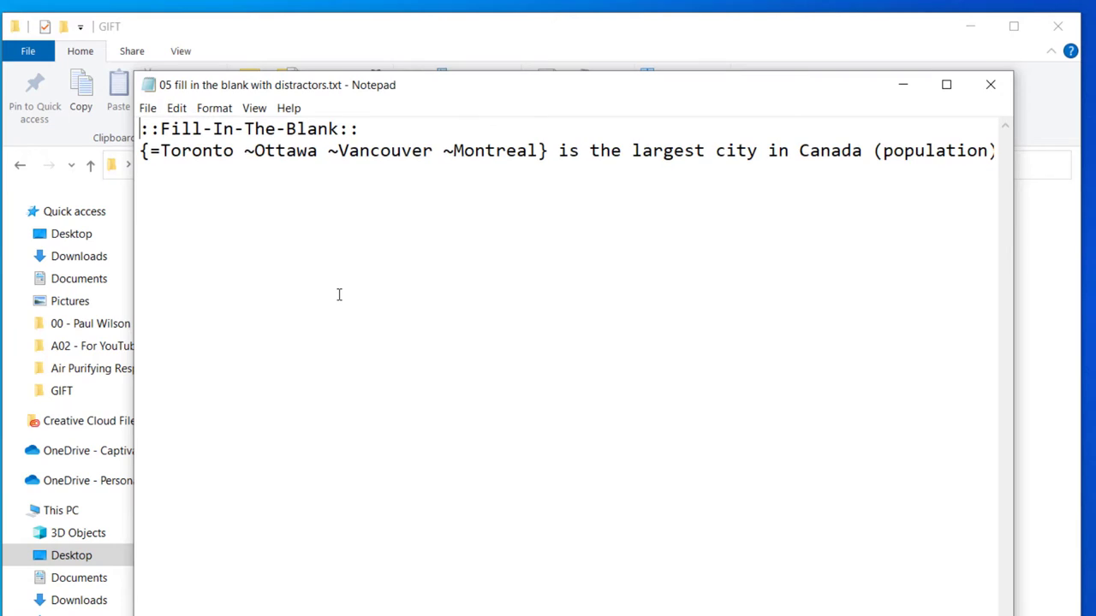
pyautogui.click(339, 294)
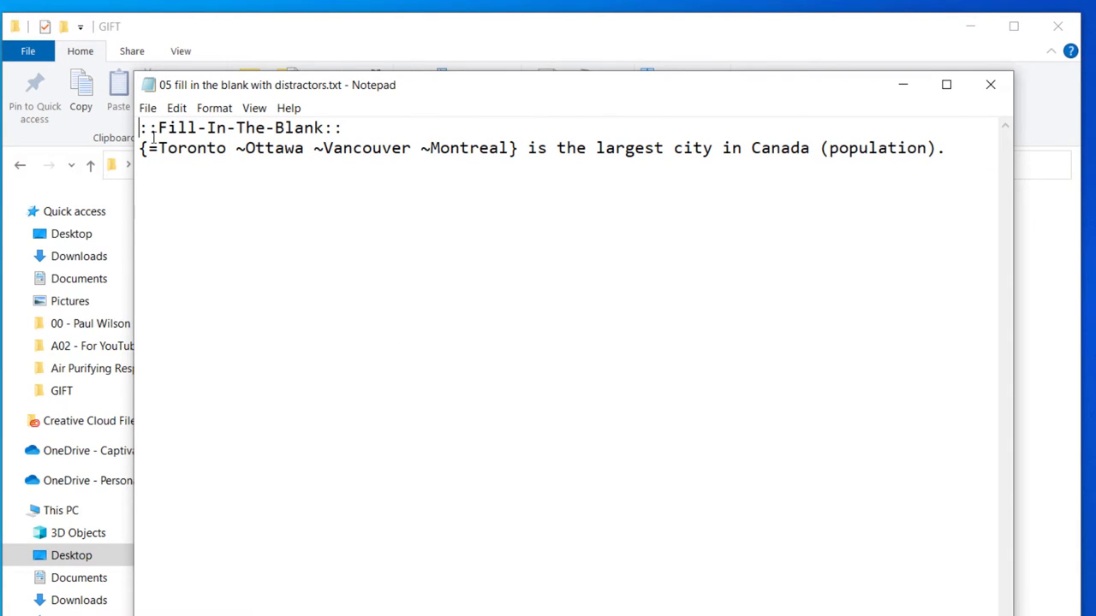
pyautogui.moveTo(141, 149); pyautogui.dragTo(522, 154)
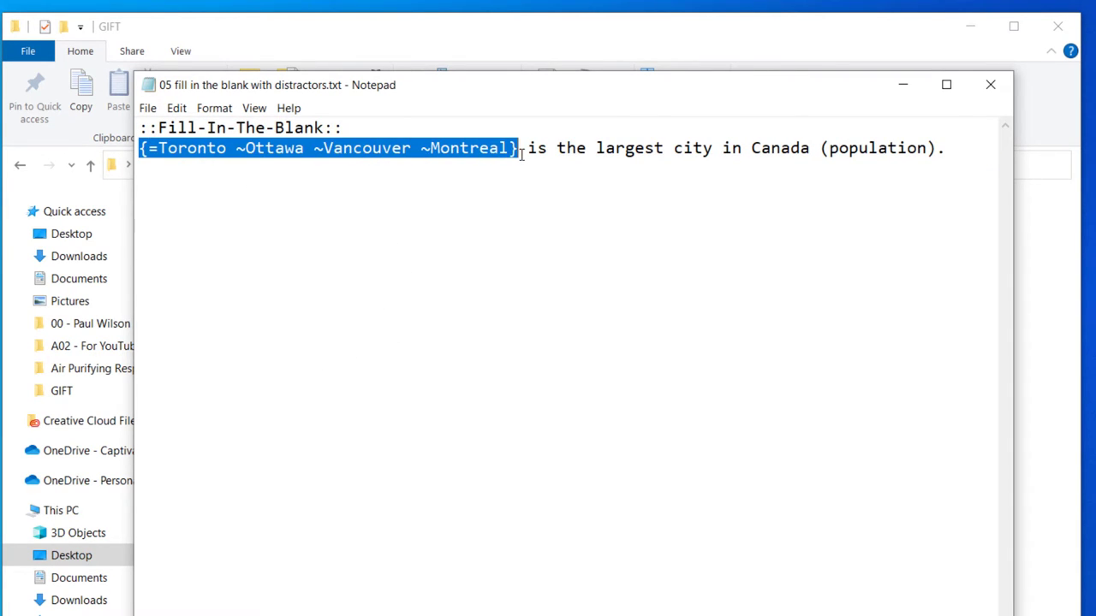
pyautogui.click(247, 148)
pyautogui.click(373, 149)
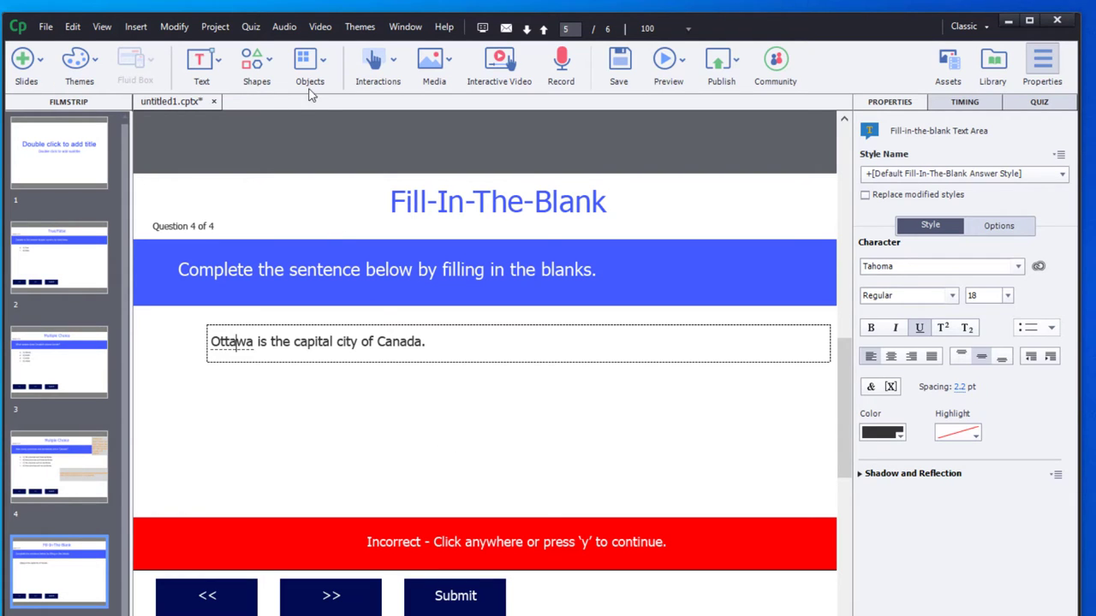
# Import 05 fill in the blank with distractors.txt and turn on Shuffle Answers for the largest-city question
pyautogui.click(251, 27)
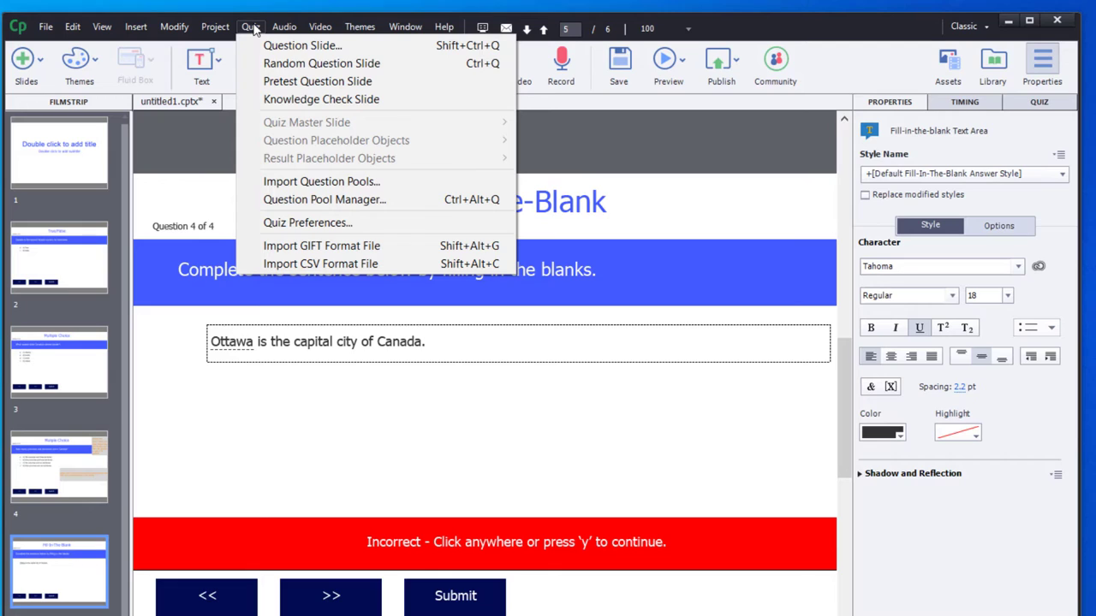
pyautogui.click(274, 245)
pyautogui.click(257, 231)
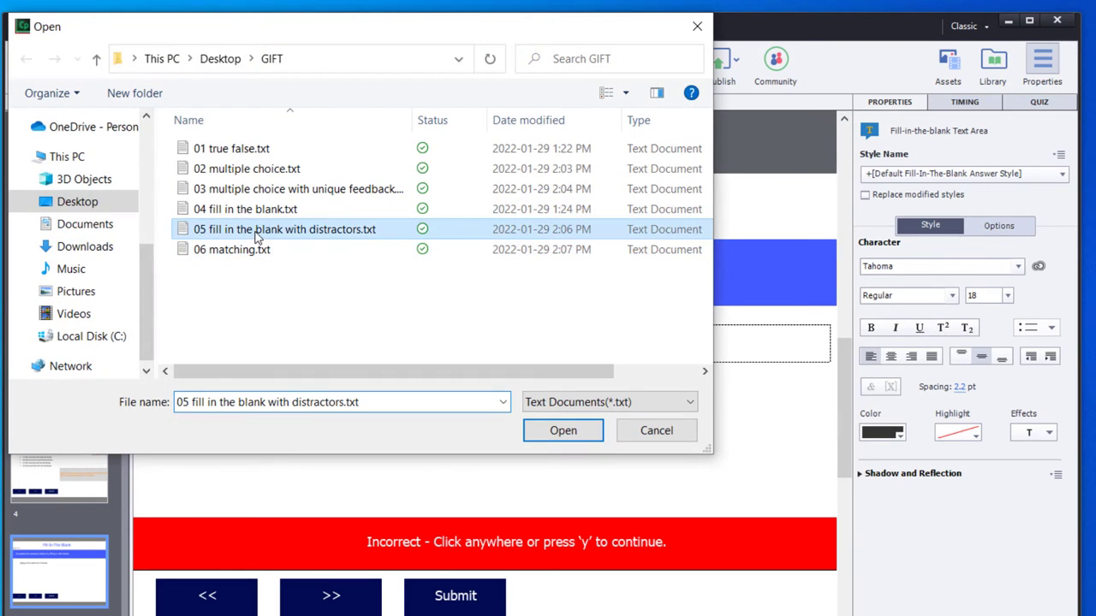
pyautogui.click(558, 433)
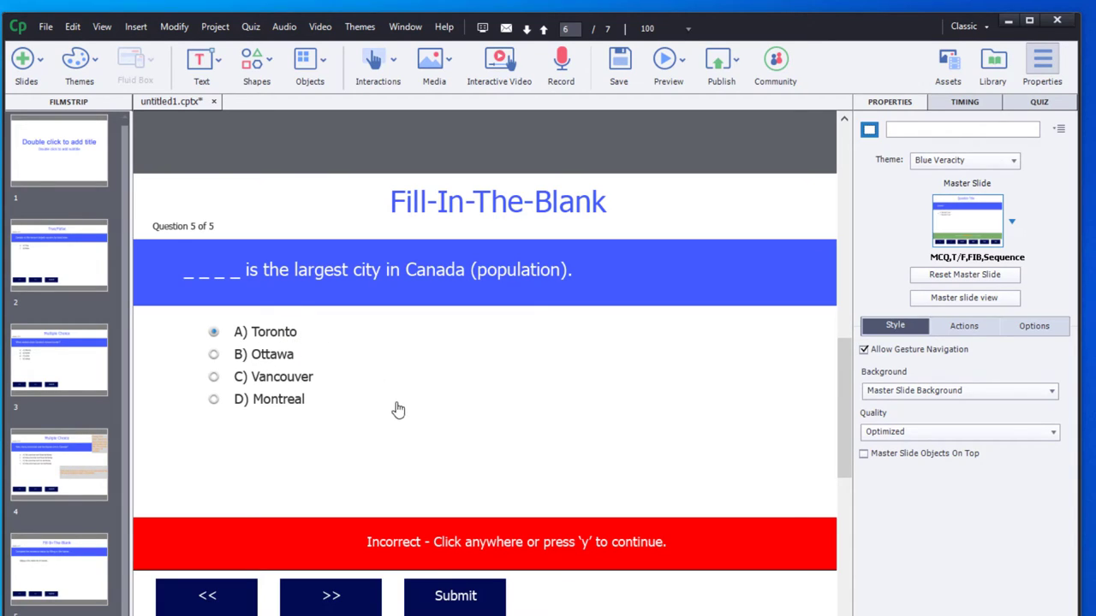
pyautogui.click(1049, 103)
pyautogui.click(866, 198)
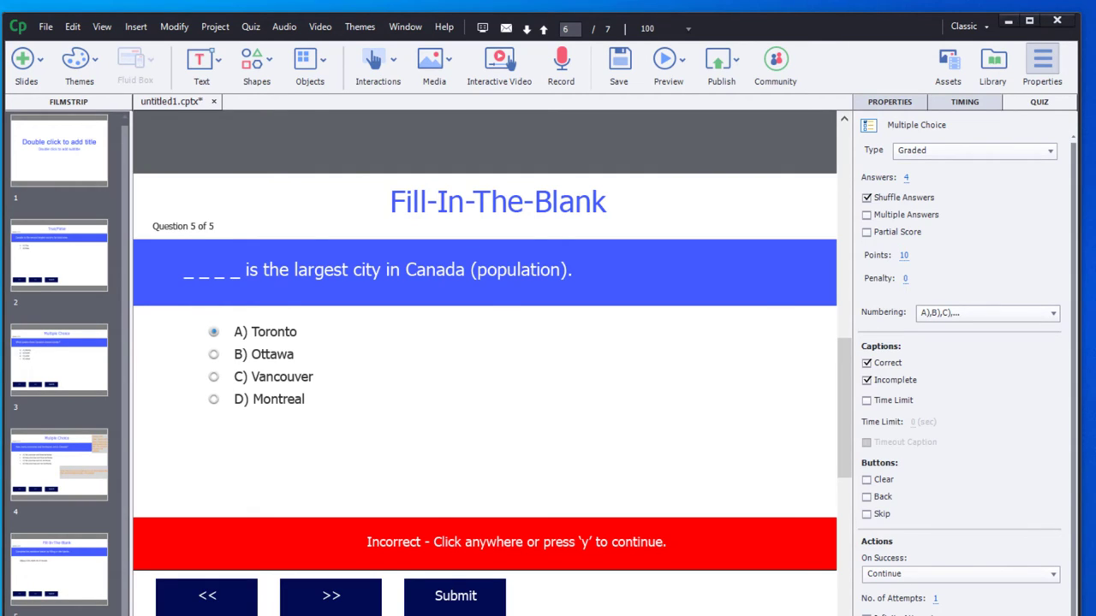
pyautogui.click(1008, 19)
pyautogui.click(230, 334)
pyautogui.doubleClick(230, 334)
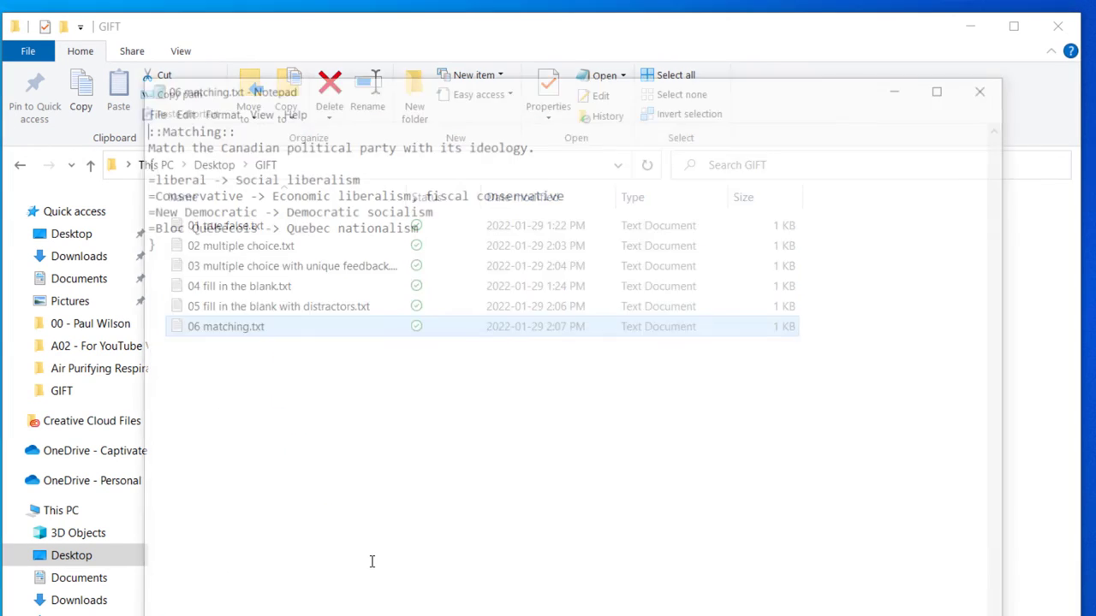
pyautogui.keyDown('ctrl'); pyautogui.scroll(8, 358, 445); pyautogui.keyUp('ctrl')
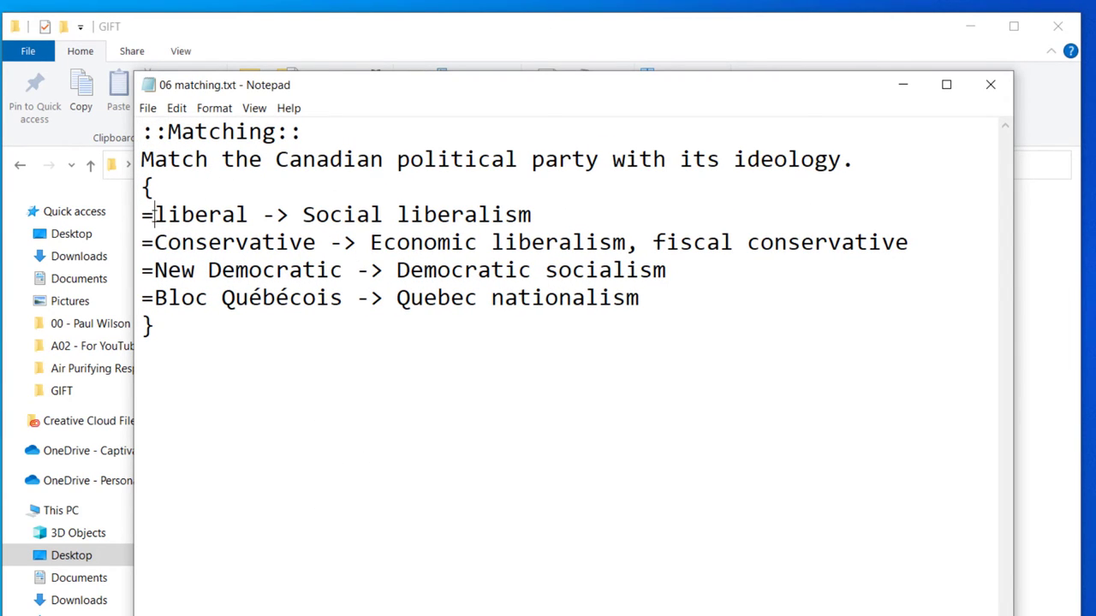
pyautogui.moveTo(154, 214); pyautogui.dragTo(143, 214)
pyautogui.moveTo(250, 215); pyautogui.dragTo(158, 200)
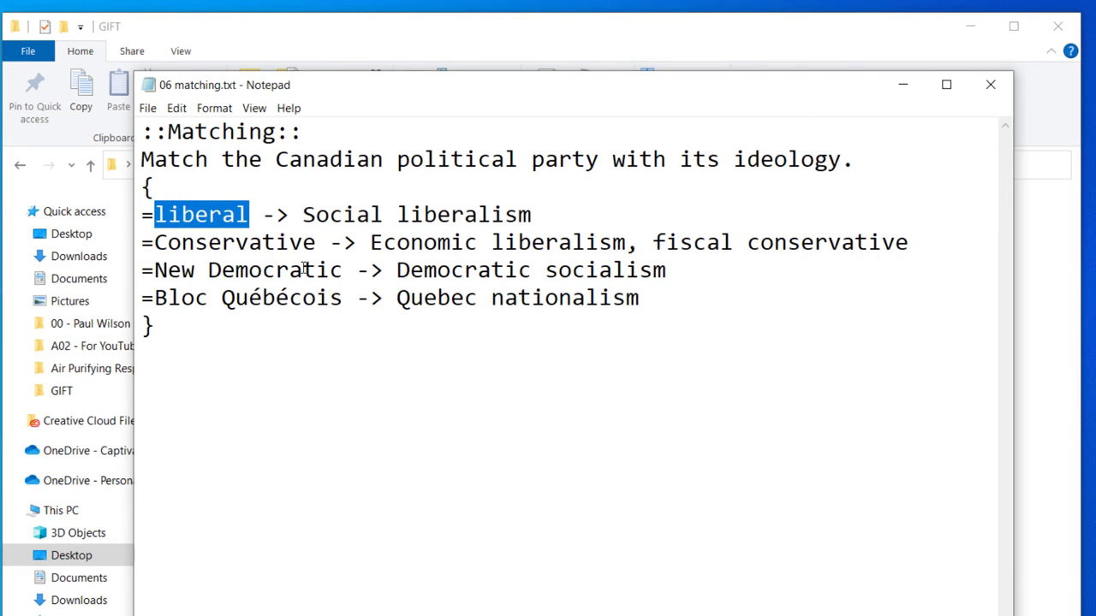
pyautogui.moveTo(304, 215); pyautogui.dragTo(535, 215)
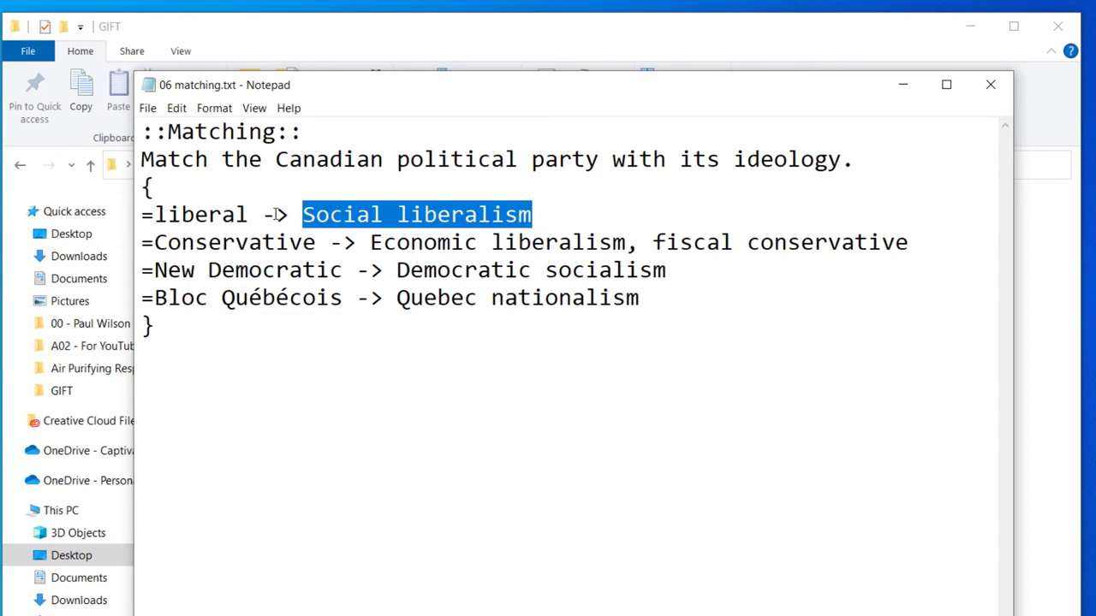
pyautogui.moveTo(275, 215)
pyautogui.mouseDown()
pyautogui.moveTo(264, 217)
pyautogui.moveTo(276, 216)
pyautogui.mouseUp()
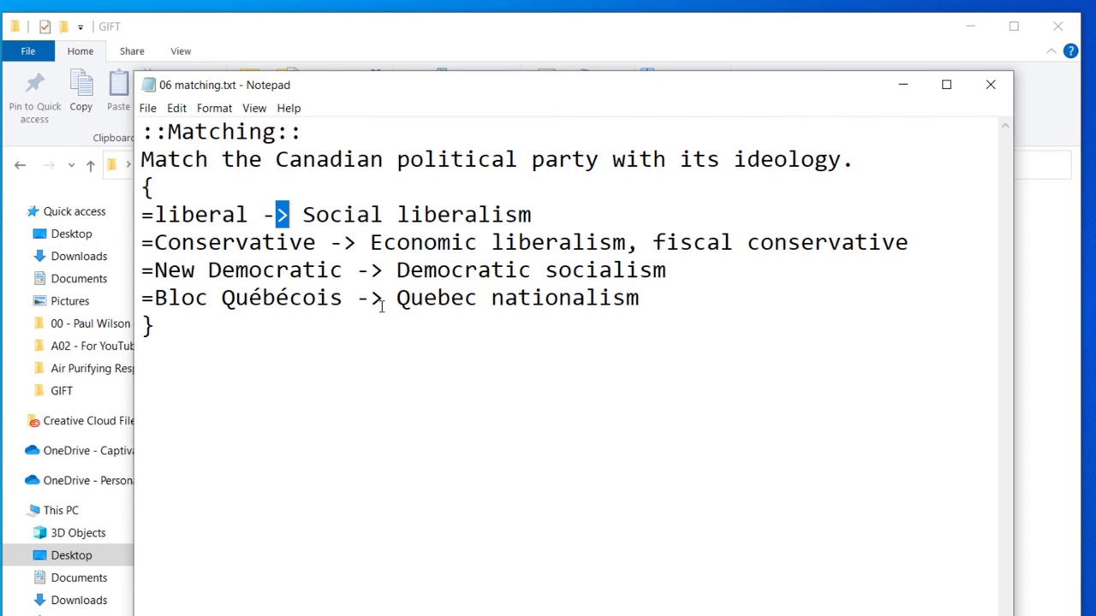
pyautogui.click(990, 84)
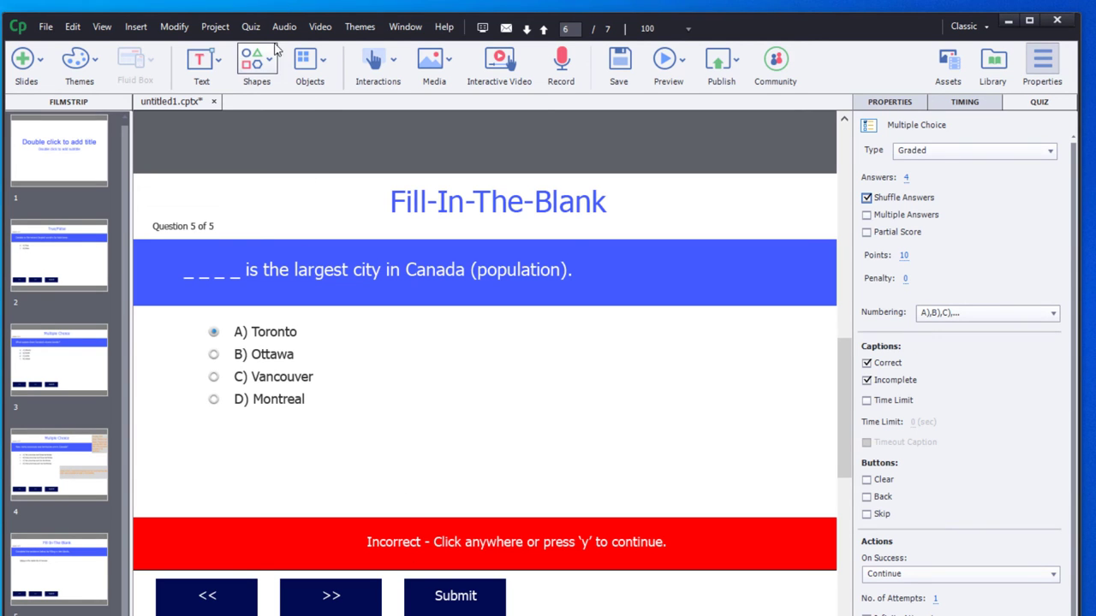
# Import 06 matching.txt as a GIFT file and enable Shuffle Column 1 on the matching slide
pyautogui.click(251, 27)
pyautogui.click(285, 244)
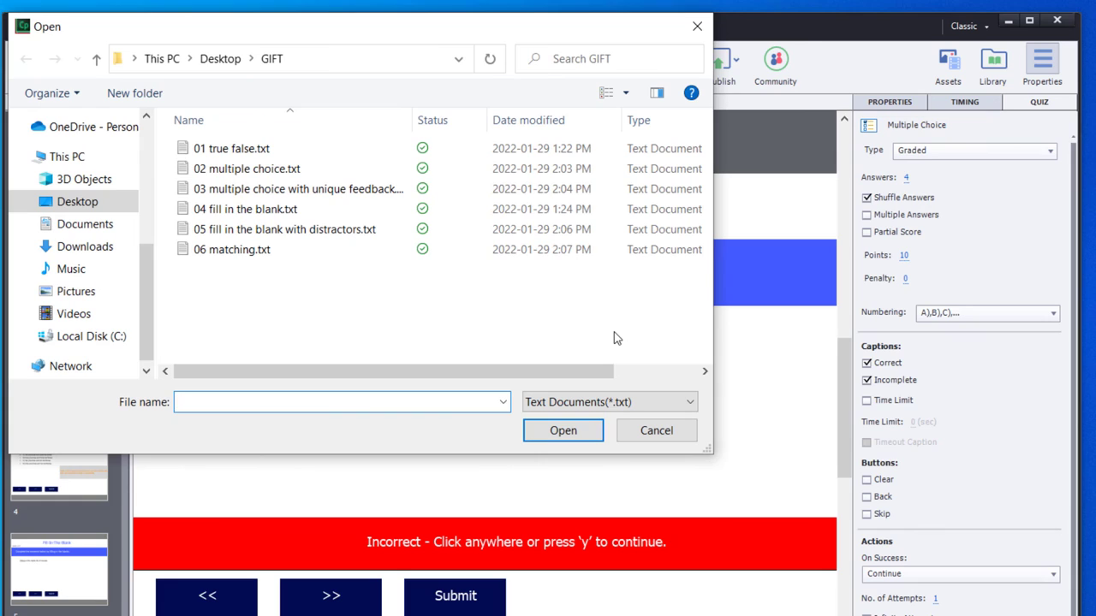
pyautogui.click(250, 250)
pyautogui.click(587, 438)
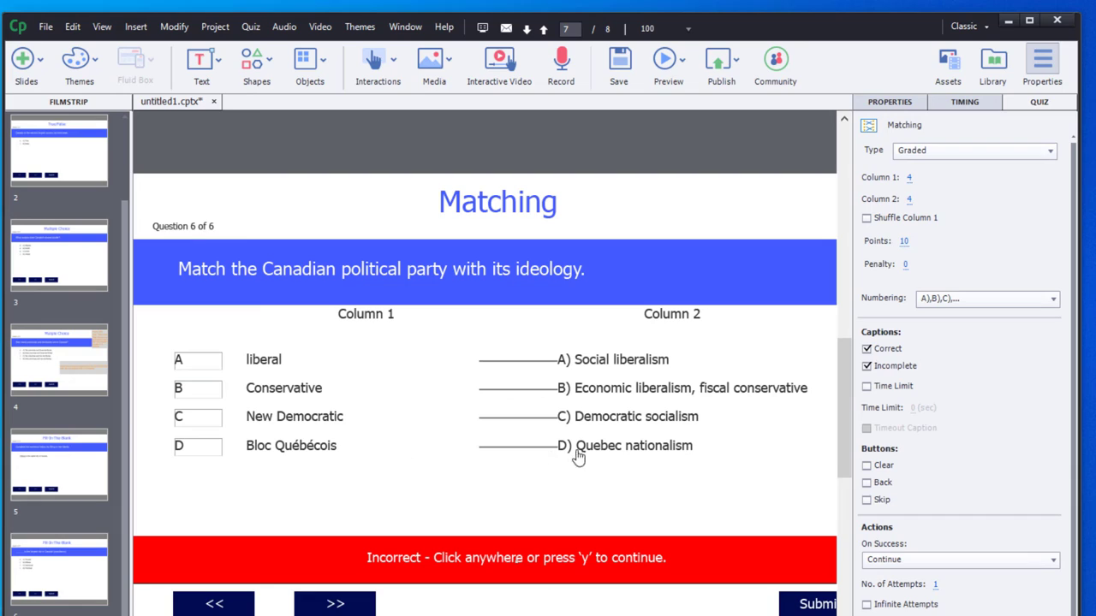
pyautogui.click(867, 218)
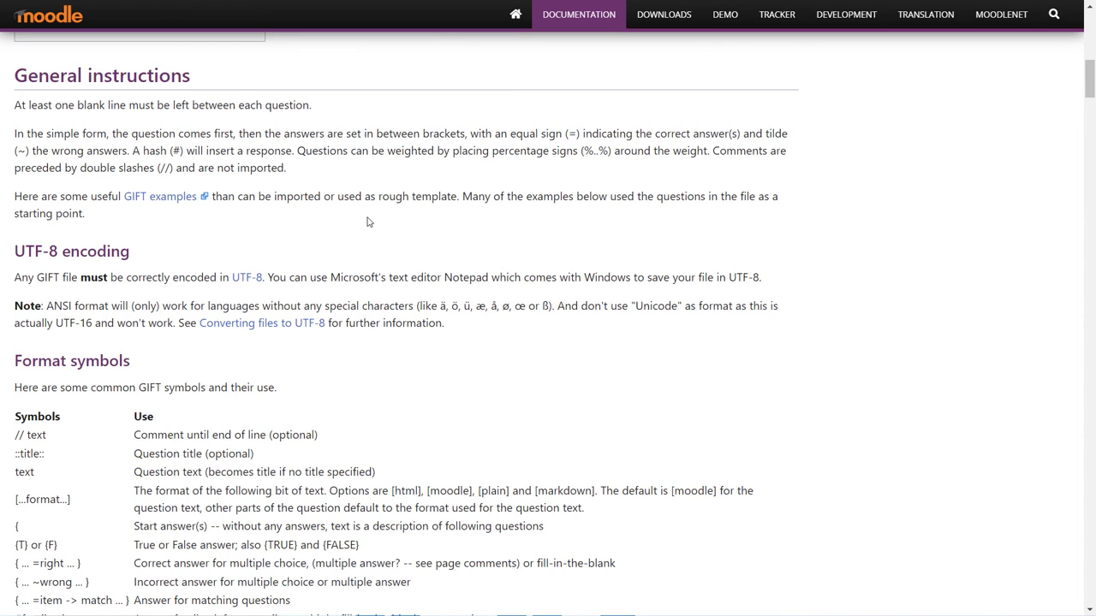
pyautogui.scroll(-5, 368, 222)
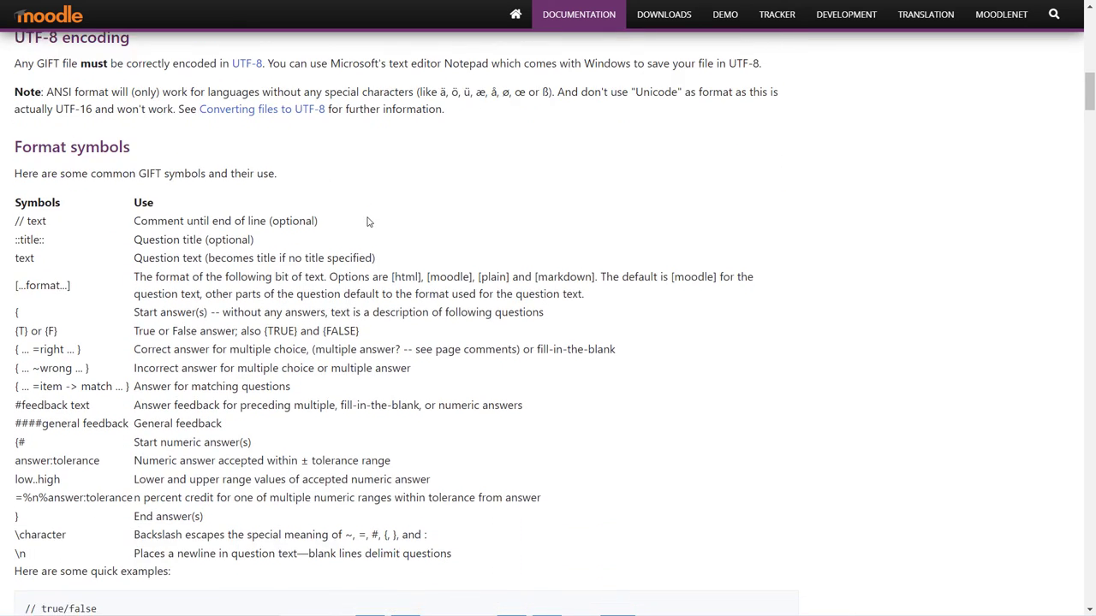
pyautogui.scroll(-5, 368, 222)
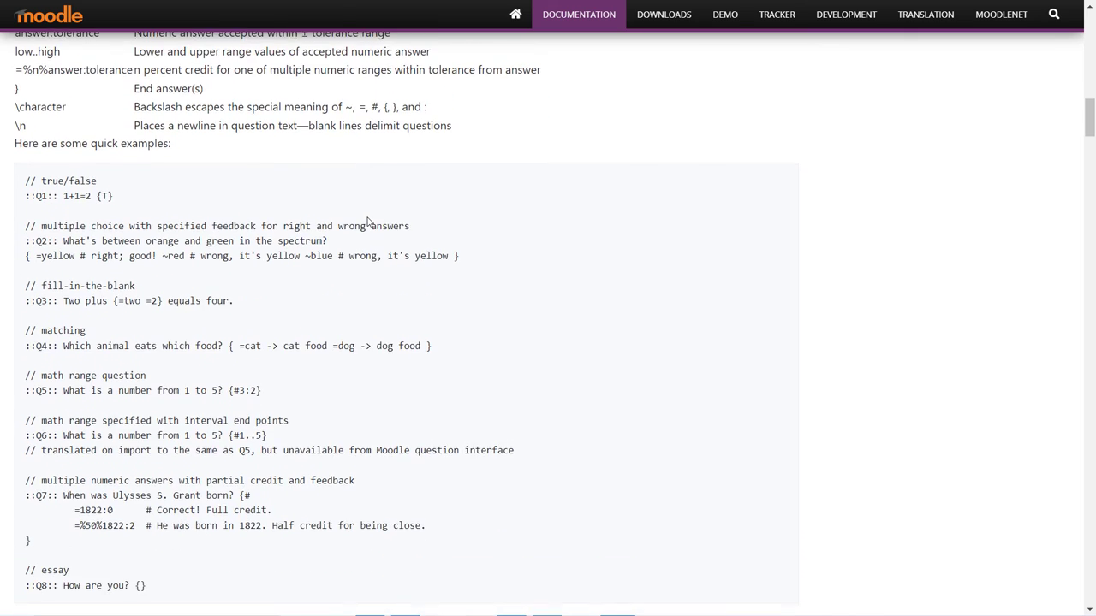
pyautogui.scroll(-5, 369, 221)
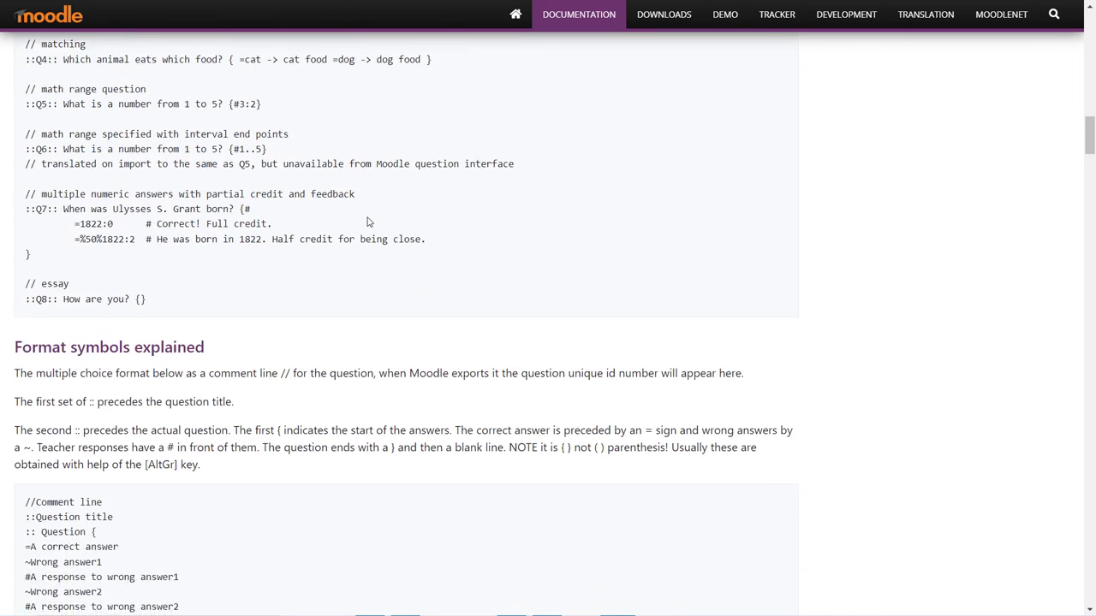
pyautogui.scroll(-2, 368, 221)
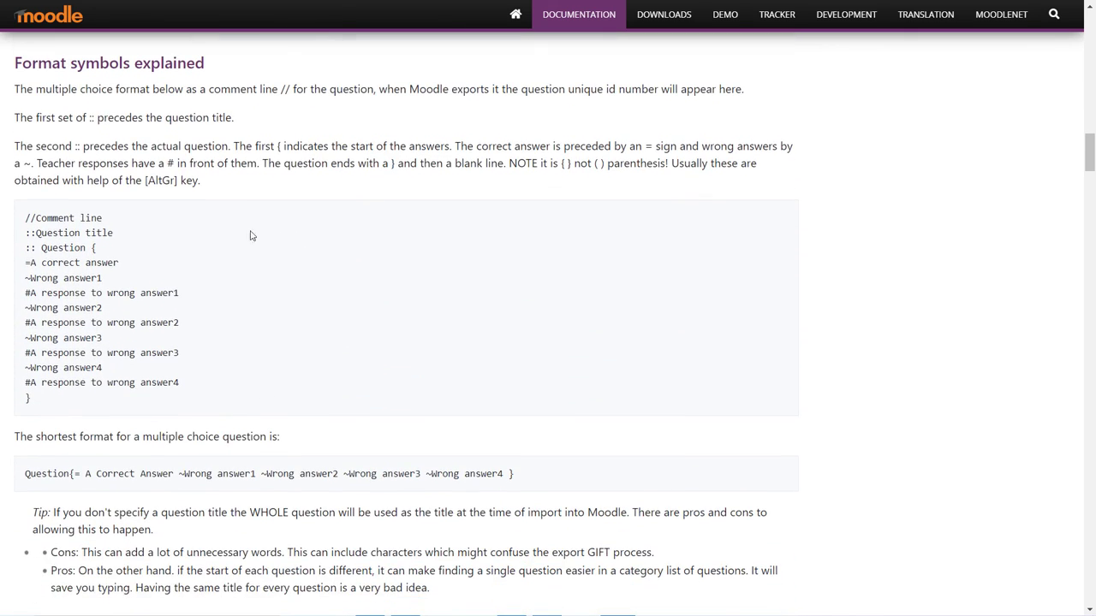